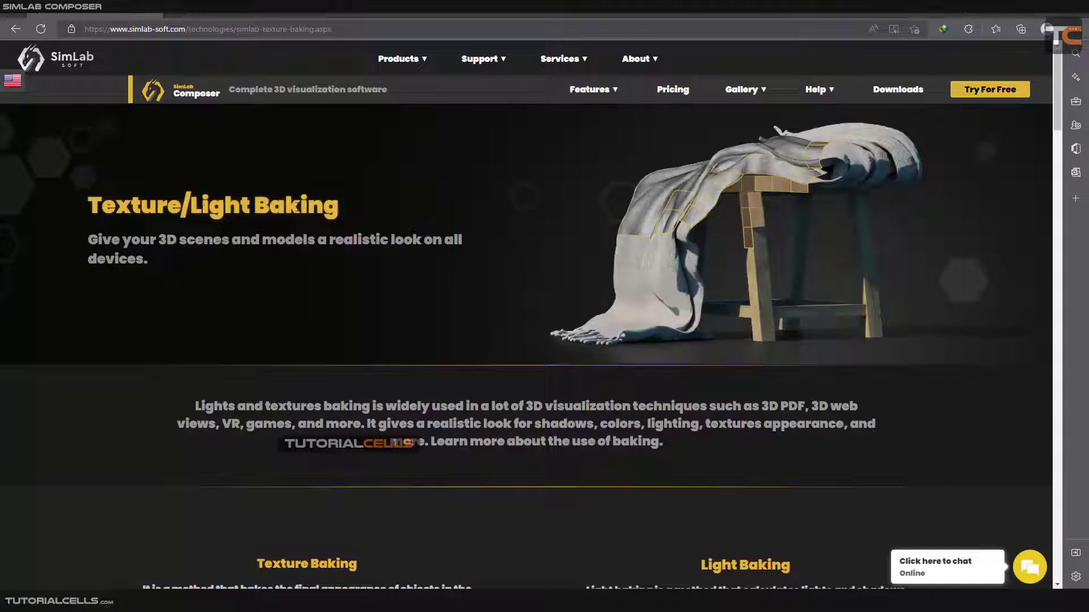
# Compare the unbaked, texture-baked and light-baked versions of the desk scene on the Texture/Light Baking web page
pyautogui.scroll(-15, 598, 311)
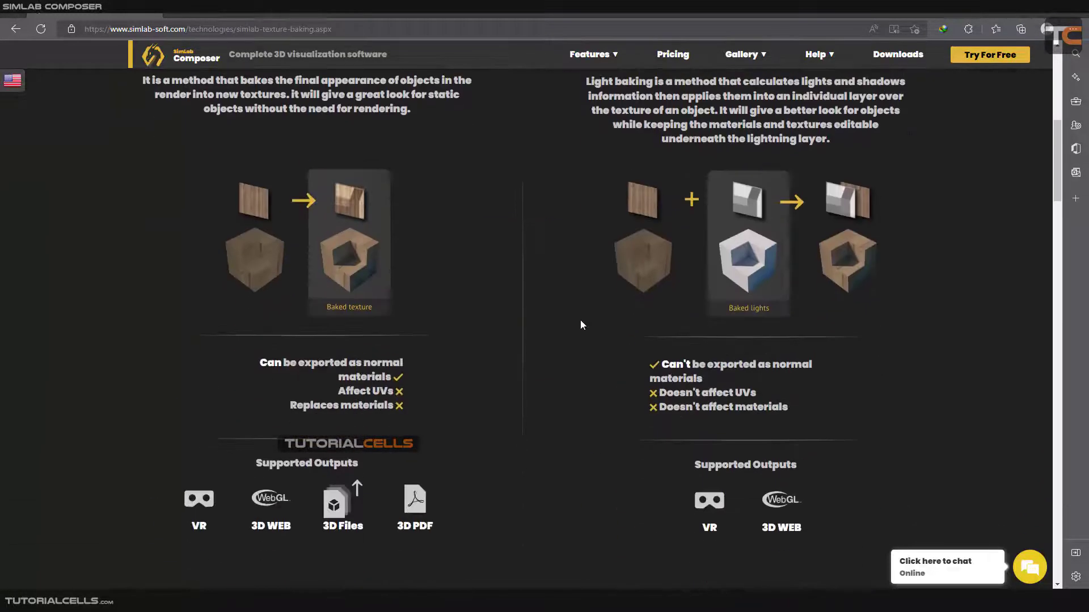
pyautogui.scroll(-2, 553, 331)
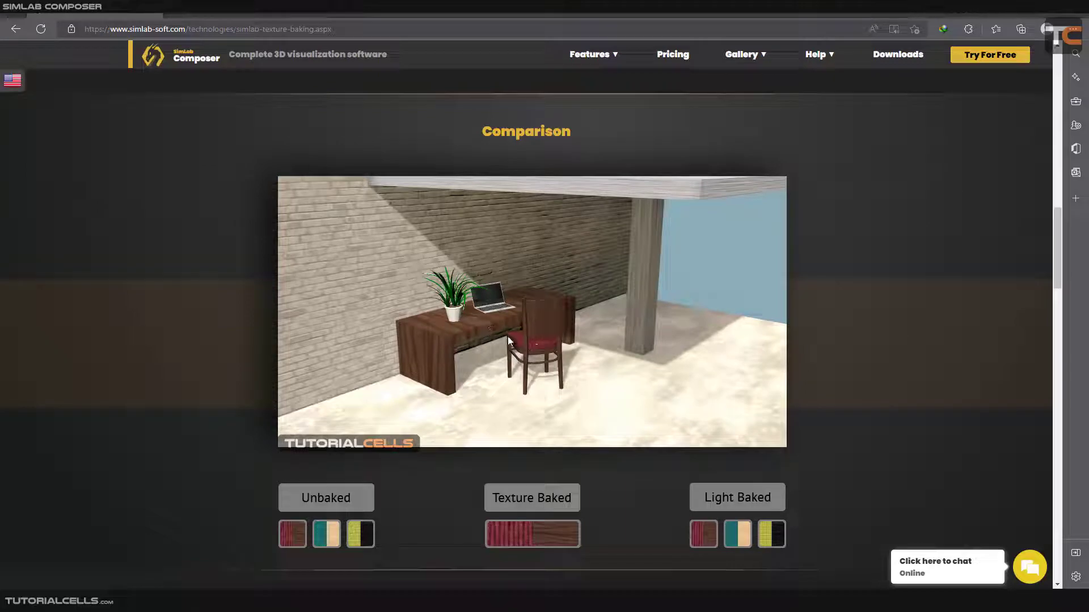
pyautogui.click(331, 499)
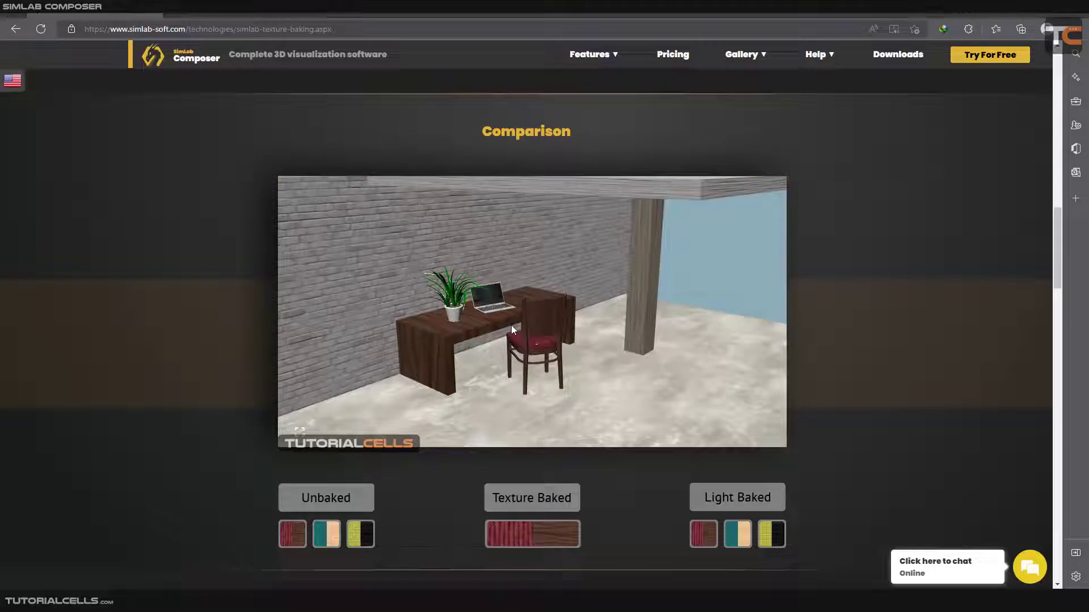
pyautogui.click(516, 503)
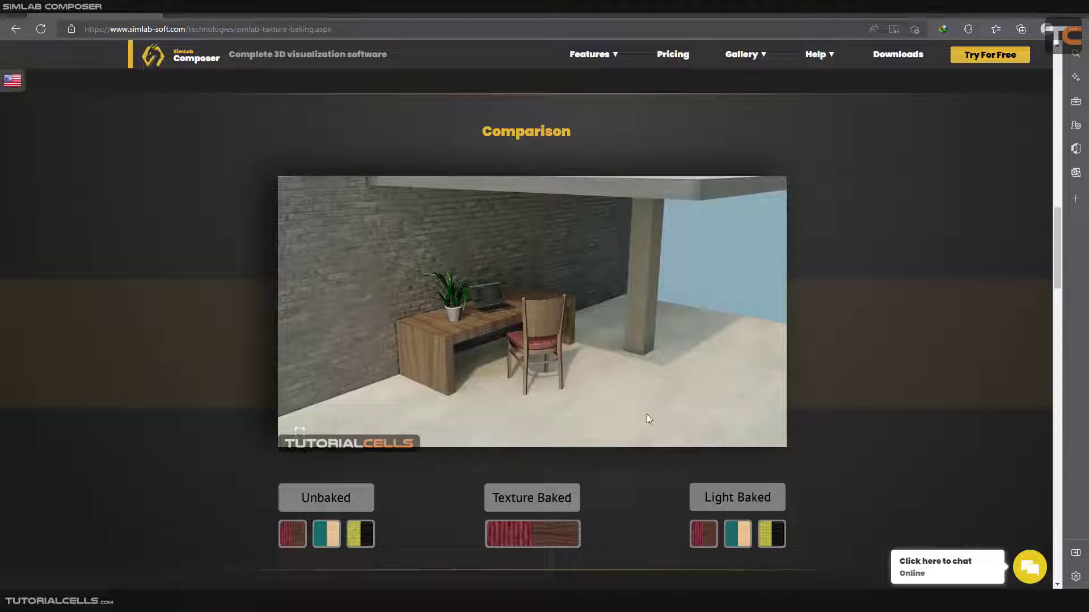
pyautogui.click(705, 497)
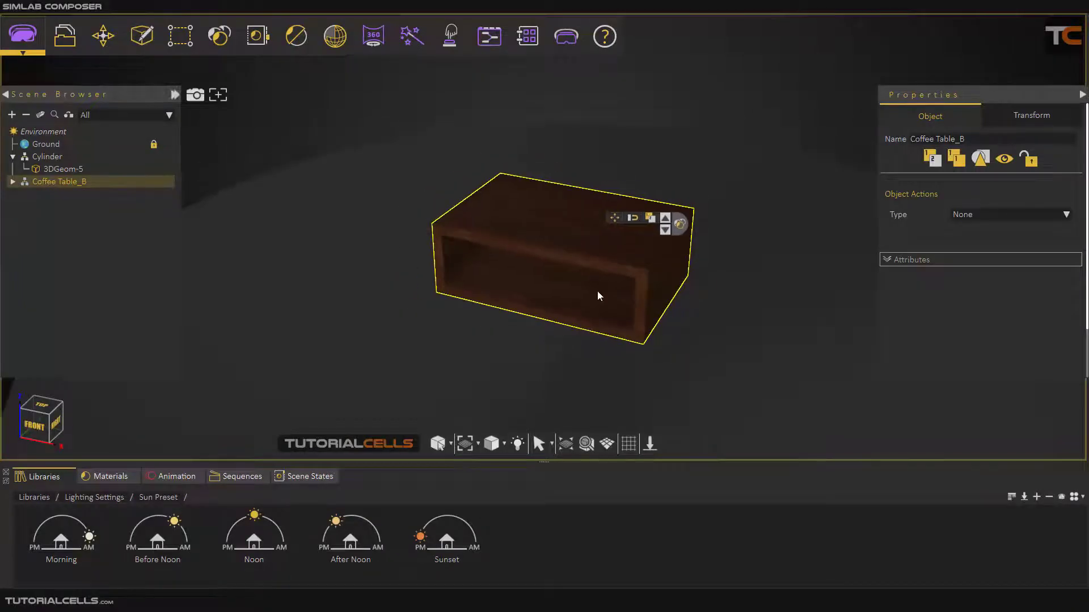
# Switch to SimLab Composer and preview the coffee table as a live render in the viewport
pyautogui.moveTo(597, 291); pyautogui.dragTo(587, 271)
pyautogui.scroll(2, 587, 270)
pyautogui.moveTo(587, 271); pyautogui.dragTo(579, 289, button='middle')
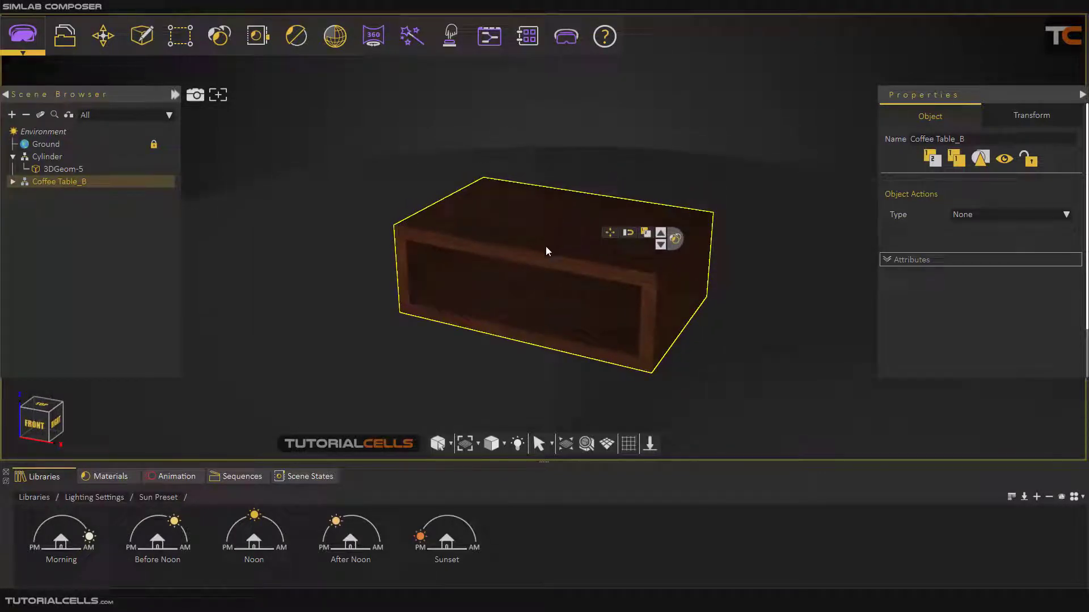
pyautogui.hotkey('ctrl', 'r')
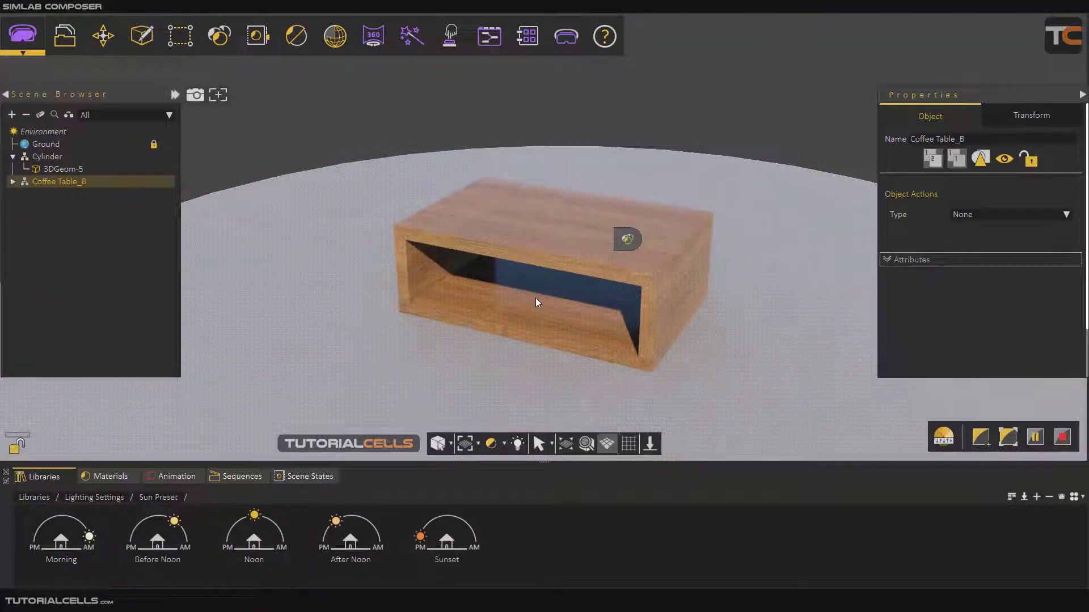
pyautogui.moveTo(573, 300); pyautogui.dragTo(622, 314)
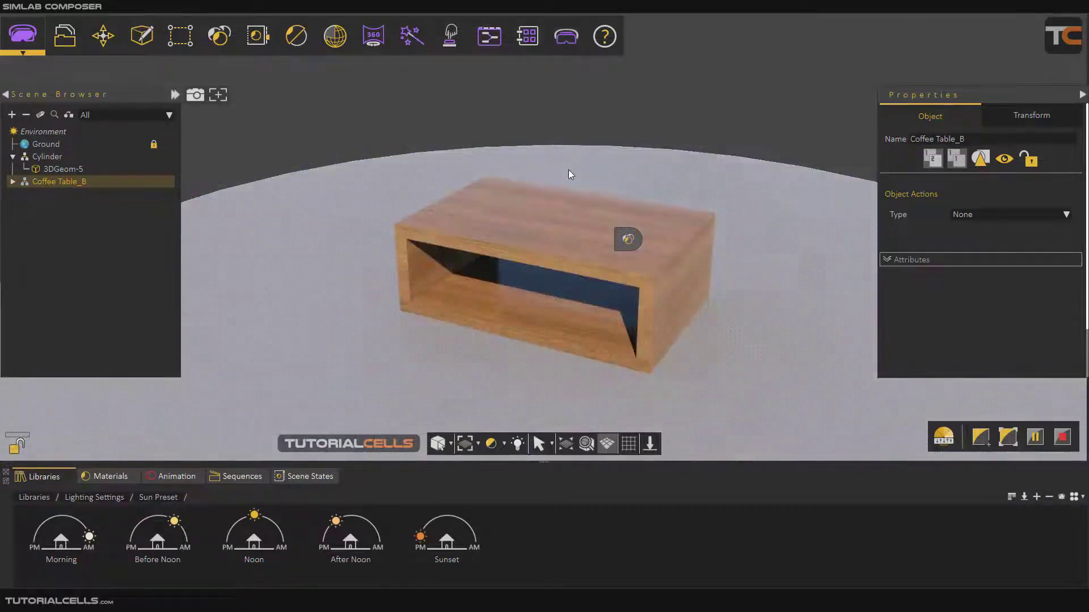
pyautogui.click(576, 110)
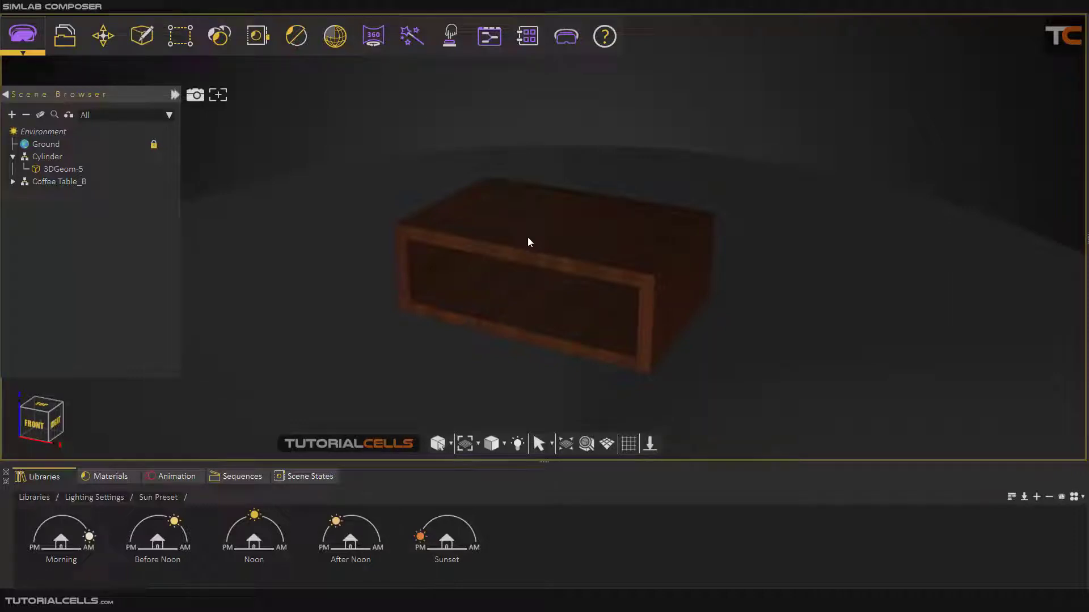
# Select Coffee Table_B, open the settings for baking objects and choose Texture Baking
pyautogui.click(73, 183)
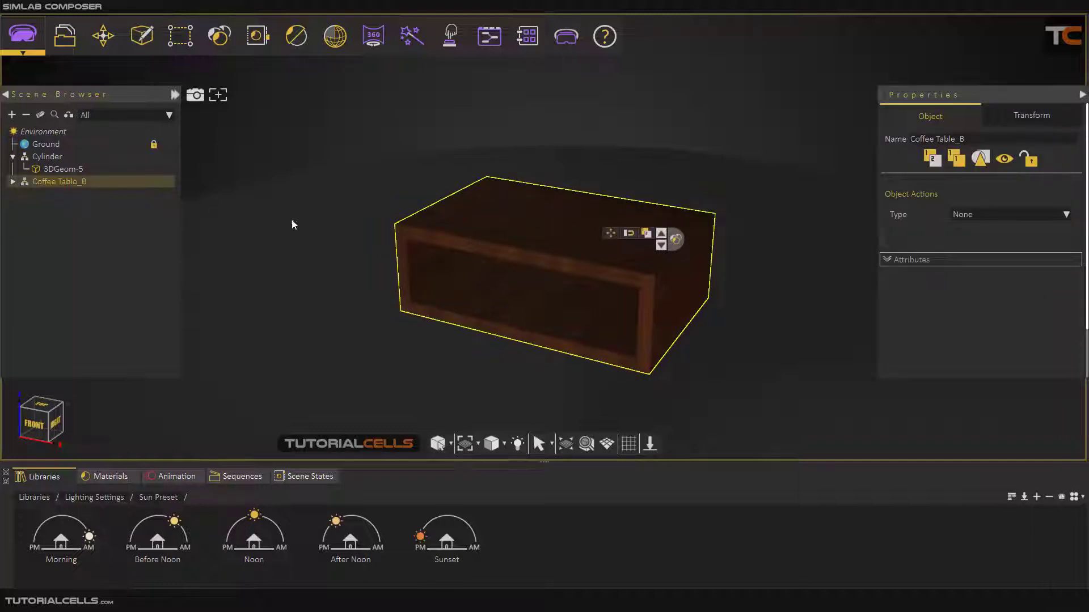
pyautogui.click(330, 47)
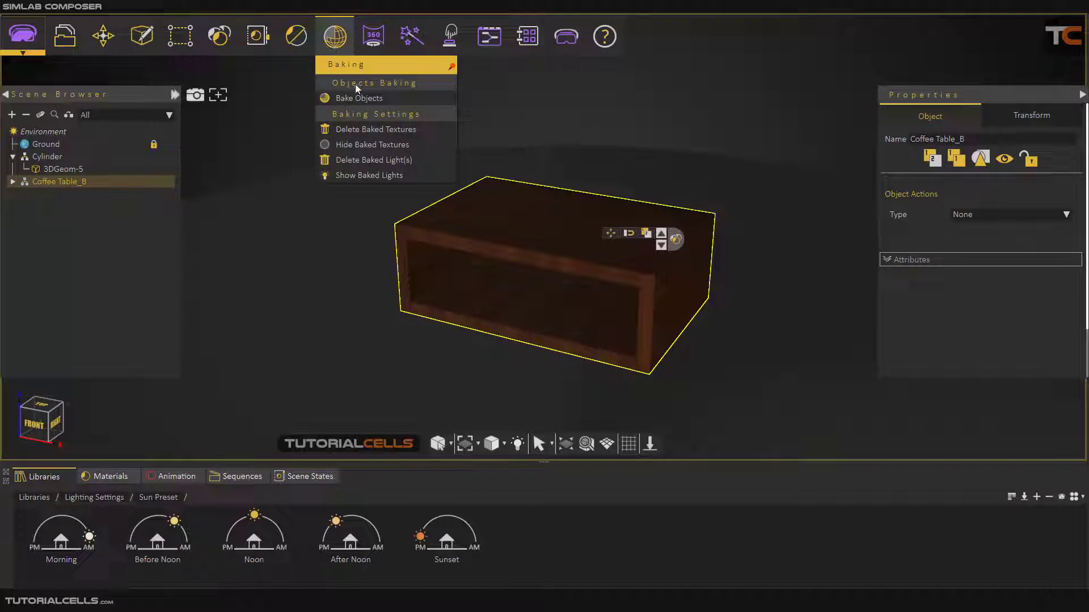
pyautogui.click(365, 84)
pyautogui.click(349, 43)
pyautogui.moveTo(335, 41)
pyautogui.click(346, 98)
pyautogui.moveTo(354, 99); pyautogui.dragTo(762, 101)
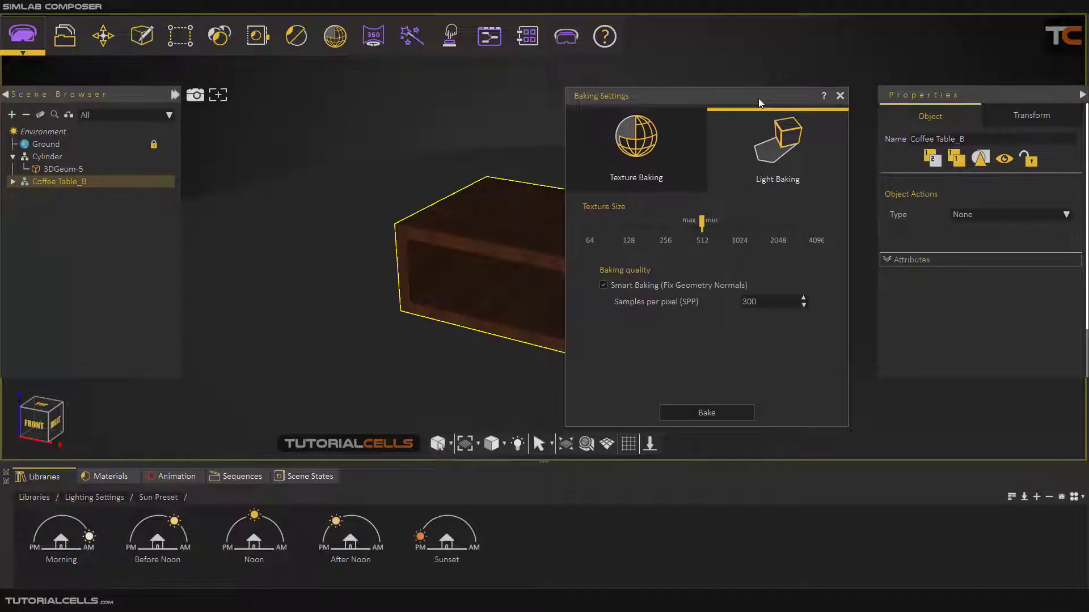
pyautogui.click(656, 166)
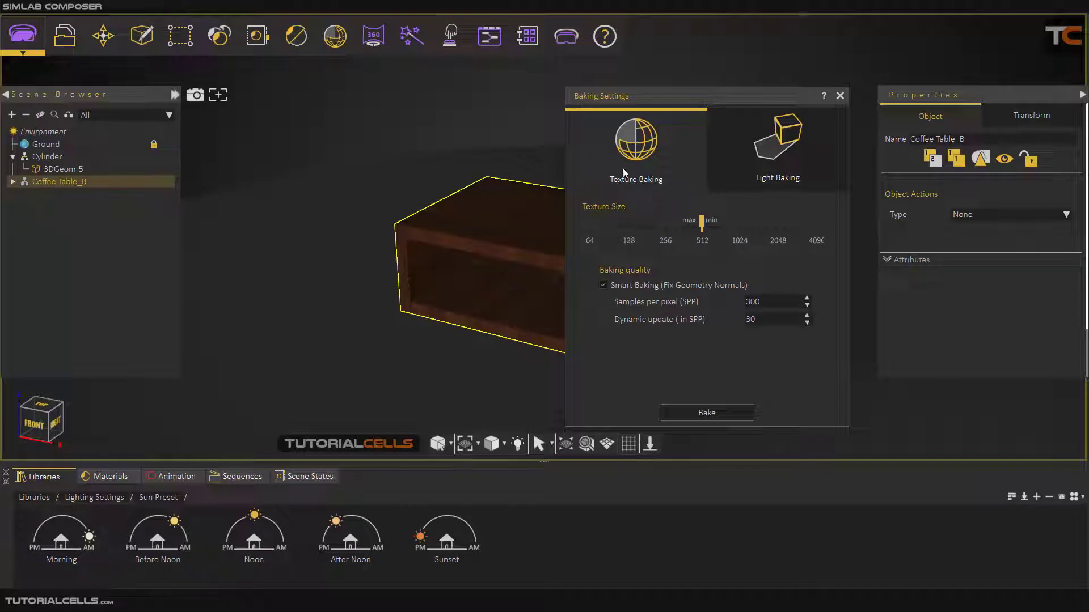
pyautogui.click(776, 154)
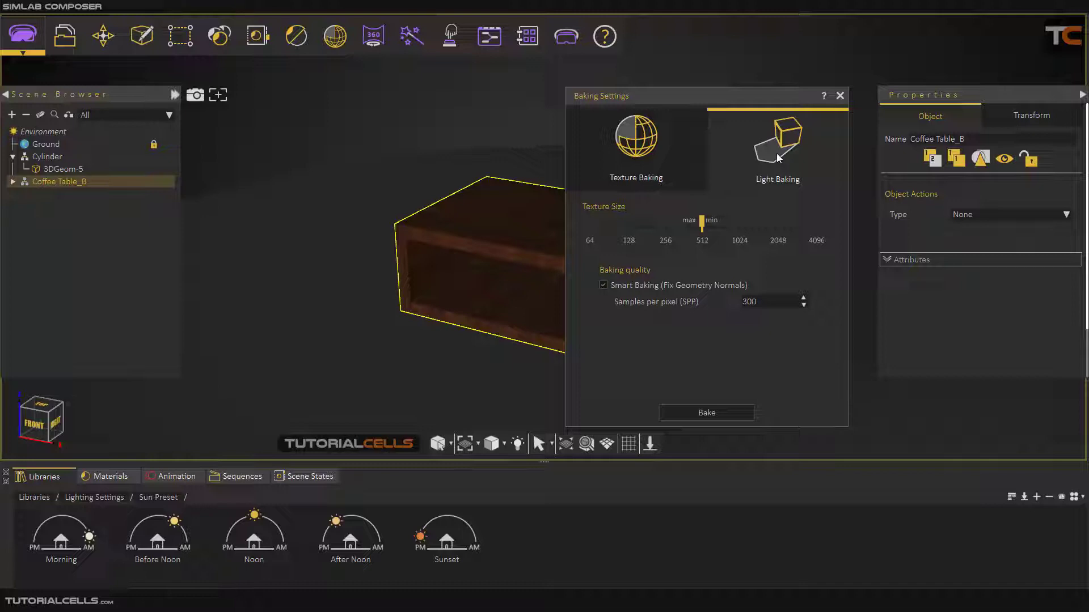
pyautogui.click(661, 151)
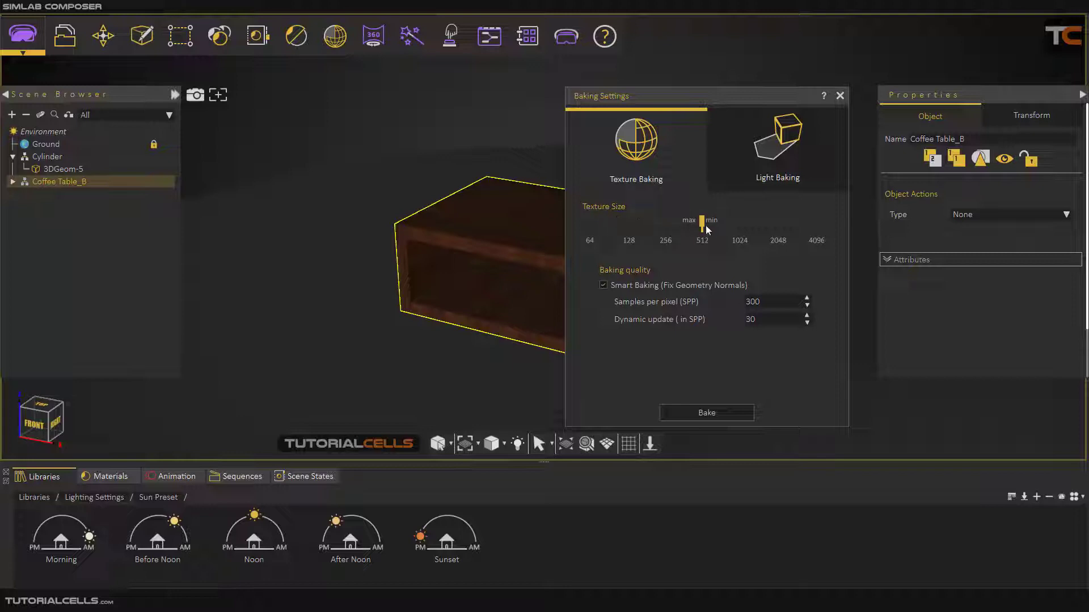
# Set both the minimum and maximum texture size to 2048 and the samples per pixel to 1000
pyautogui.moveTo(716, 227); pyautogui.dragTo(740, 227)
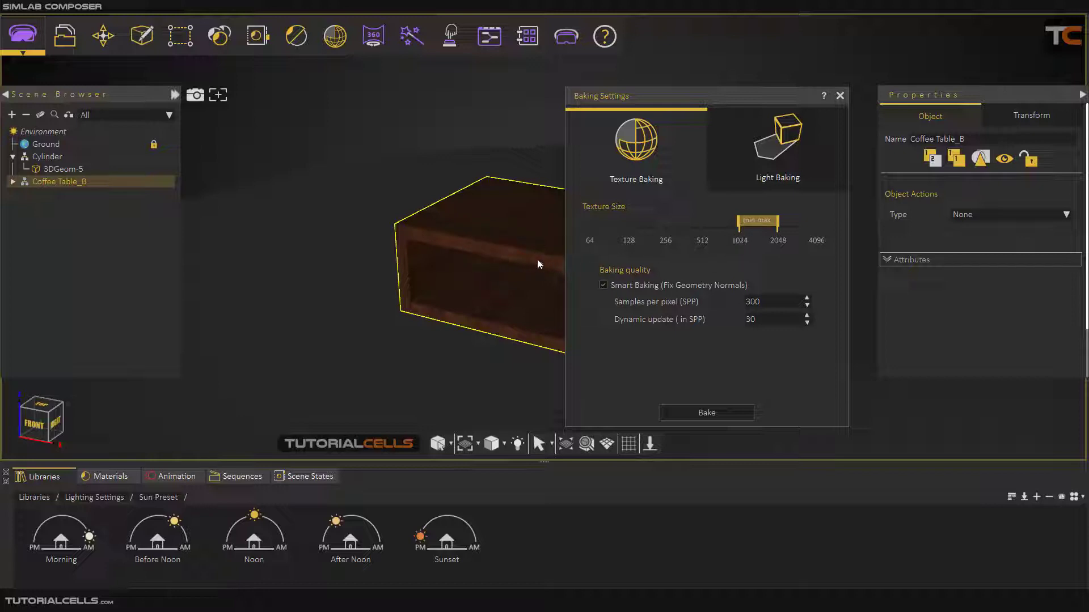
pyautogui.click(758, 230)
pyautogui.doubleClick(752, 301)
pyautogui.doubleClick(749, 320)
pyautogui.doubleClick(740, 319)
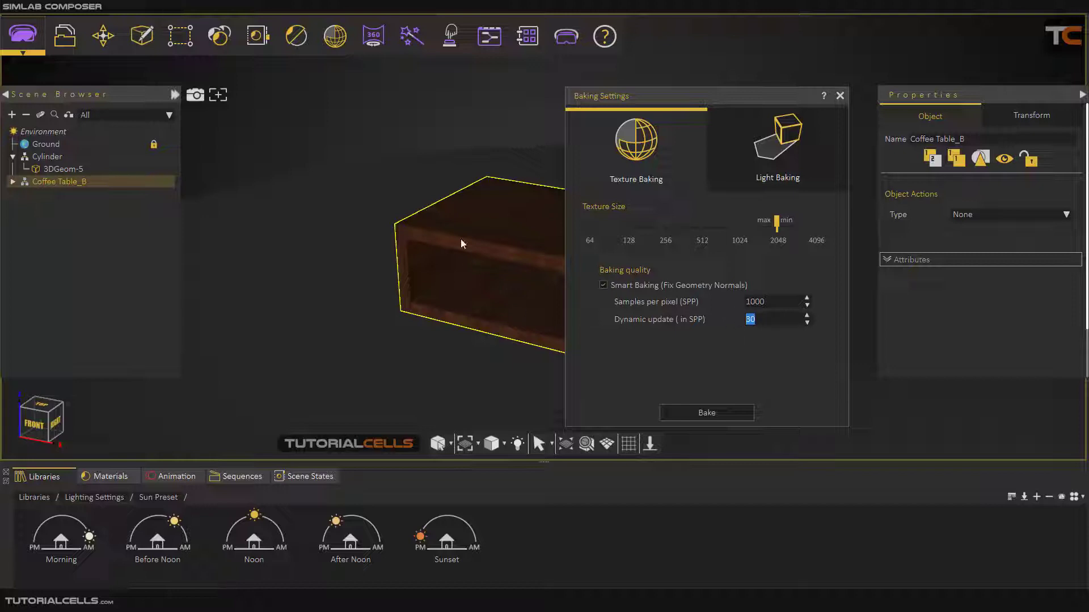
# Bake the coffee table's texture, closing the baking settings and keeping the progress window clear of the model
pyautogui.click(682, 414)
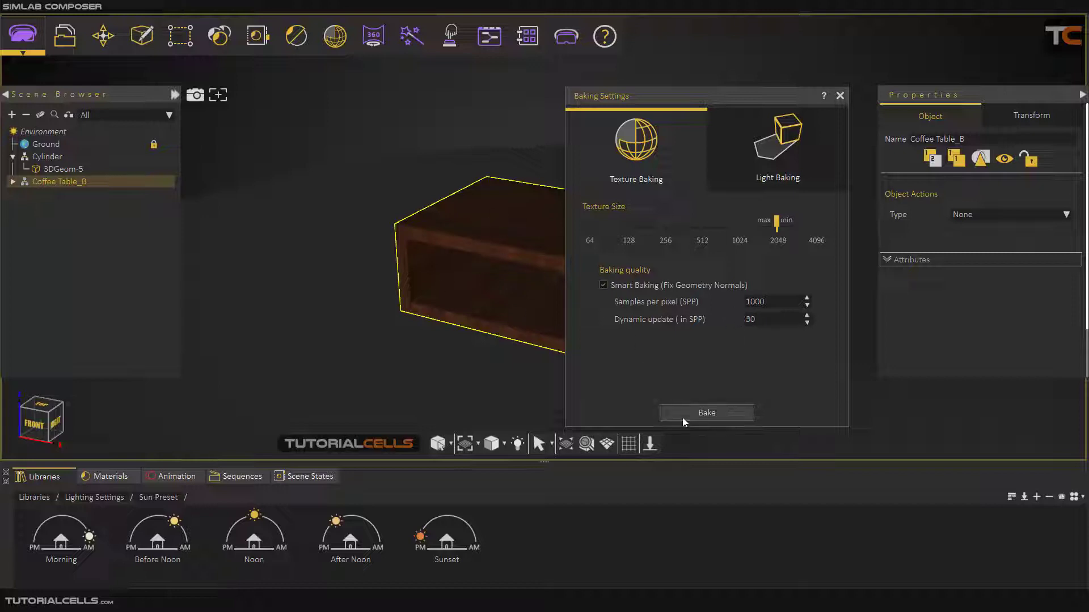
pyautogui.click(840, 96)
pyautogui.moveTo(557, 232); pyautogui.dragTo(828, 151)
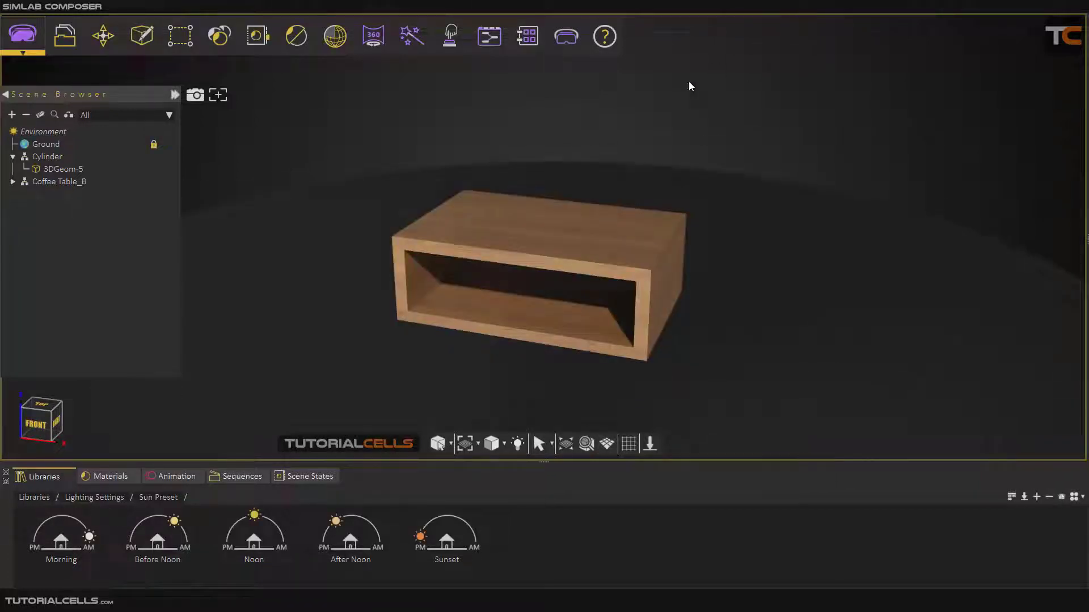
# Select the baked coffee table surface and inspect its baked shadows and tablewood material from several angles
pyautogui.moveTo(564, 226); pyautogui.dragTo(647, 247)
pyautogui.click(646, 247)
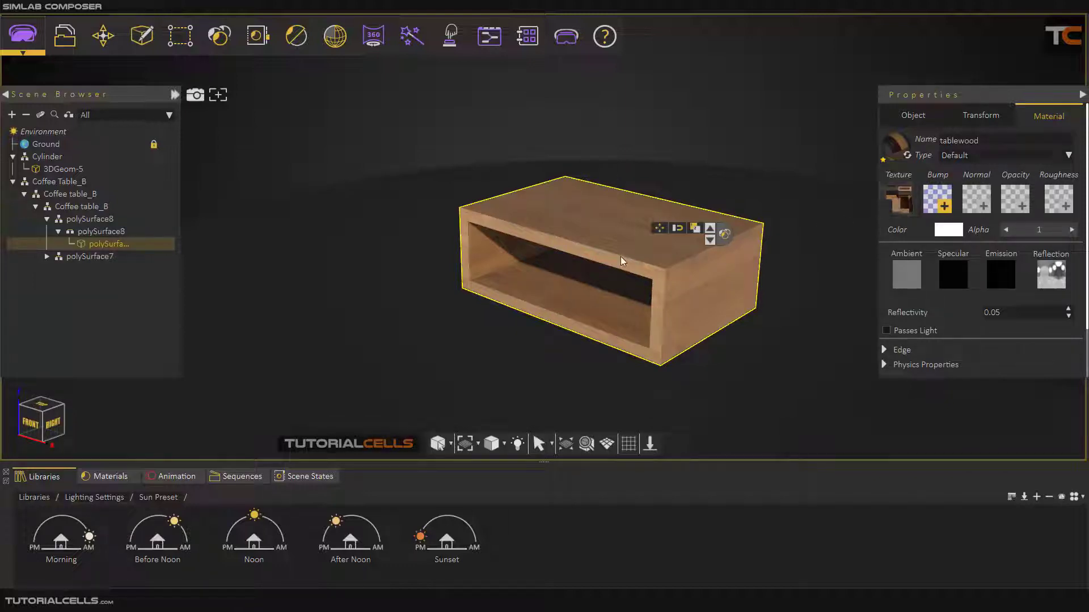
pyautogui.moveTo(622, 256); pyautogui.dragTo(655, 267)
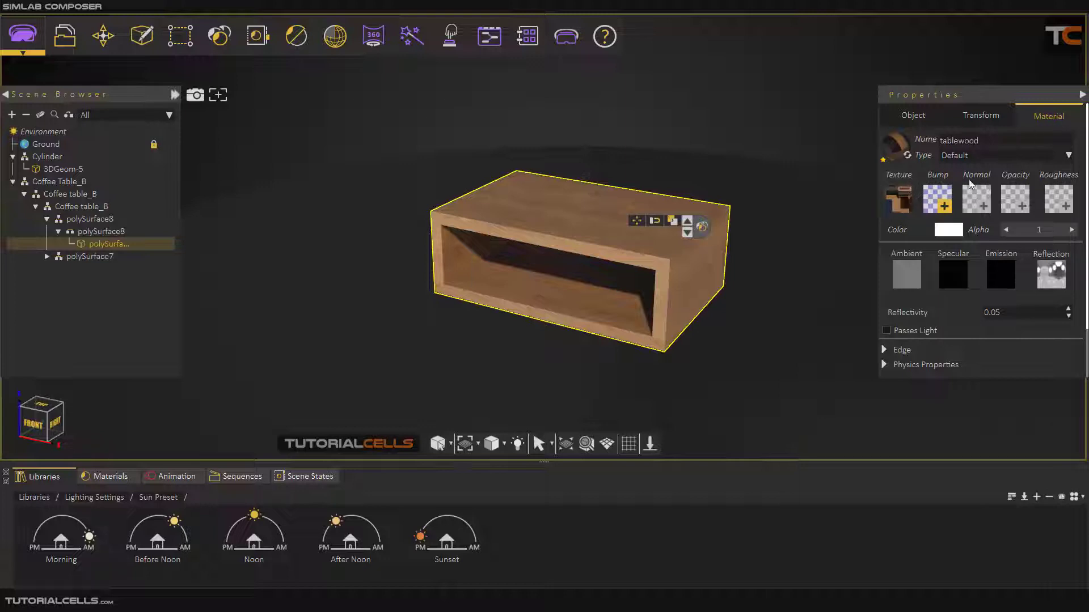
pyautogui.moveTo(574, 286); pyautogui.dragTo(646, 284)
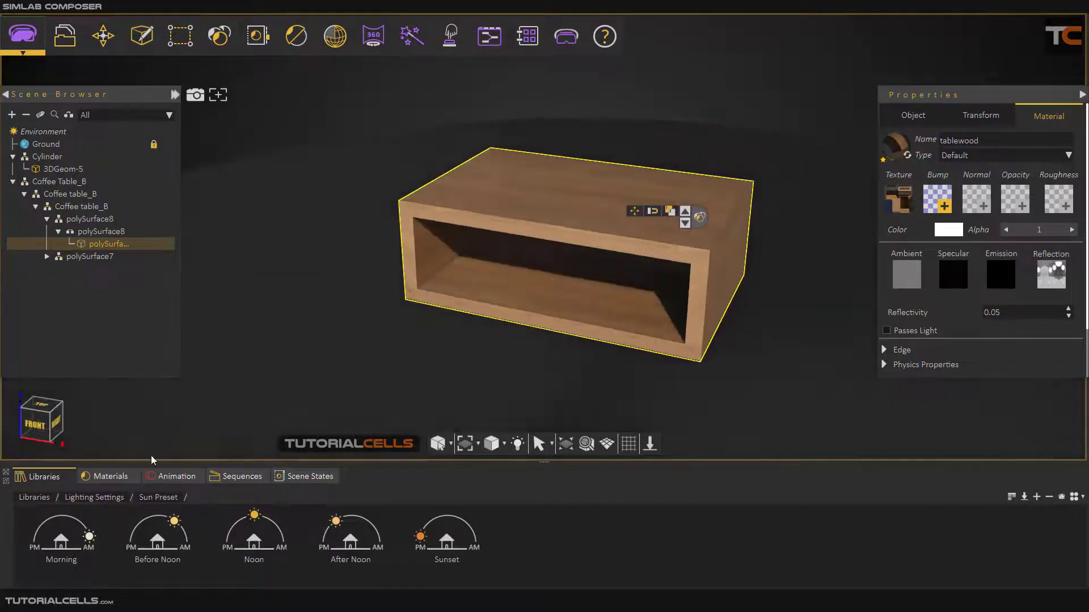
# Browse the Simlabmtl material library to the Walls collection under Bricks
pyautogui.click(104, 477)
pyautogui.doubleClick(87, 540)
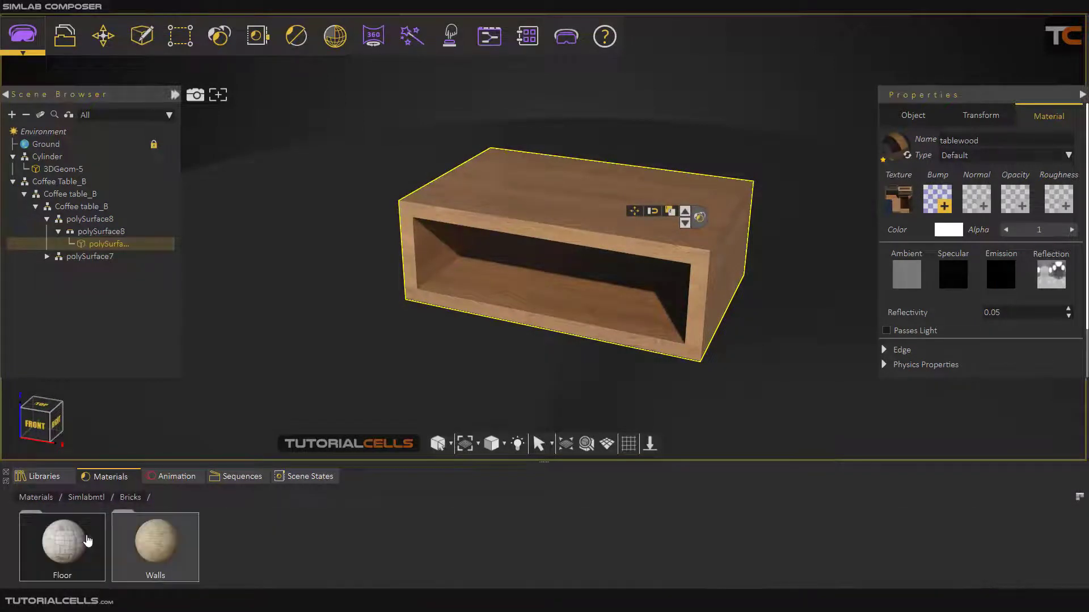
pyautogui.doubleClick(186, 539)
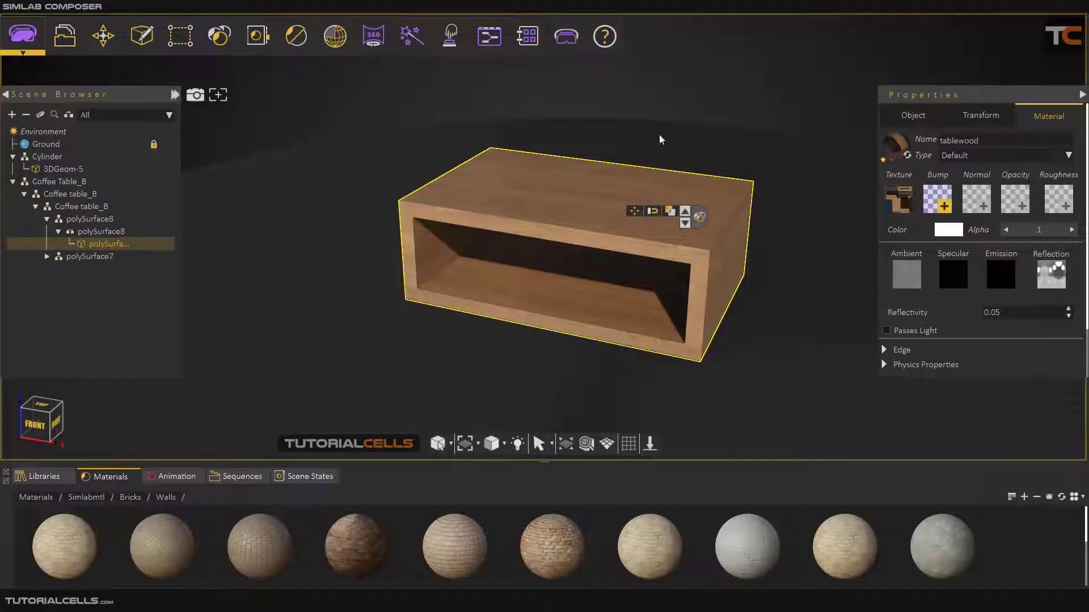
pyautogui.moveTo(662, 196); pyautogui.dragTo(651, 185, button='middle')
# Hide the baked textures to compare the table with its original material, and show them again
pyautogui.click(347, 42)
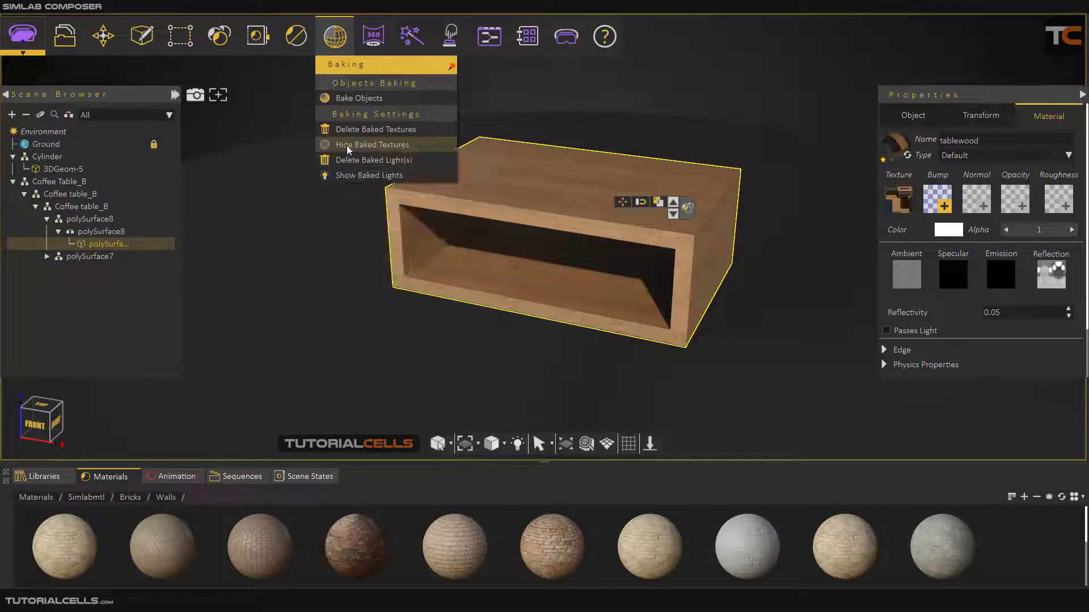
pyautogui.click(354, 145)
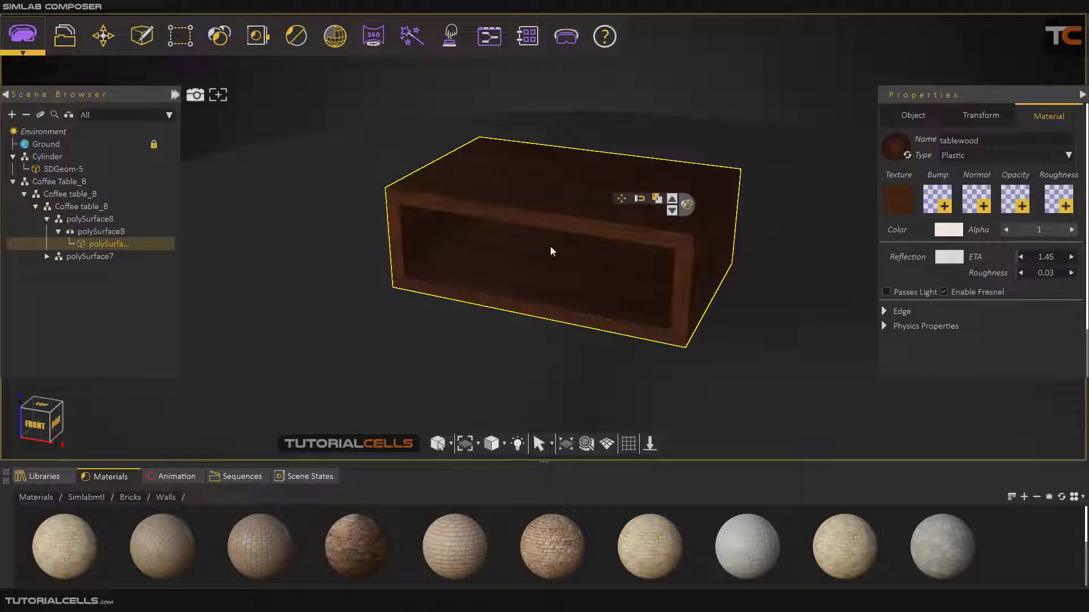
pyautogui.click(339, 40)
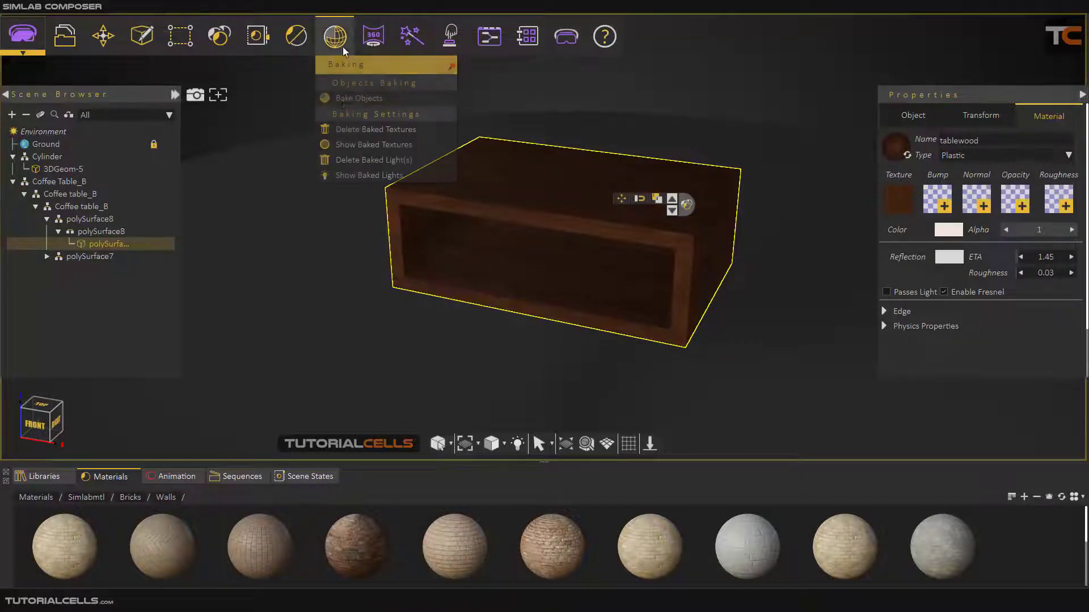
pyautogui.click(356, 146)
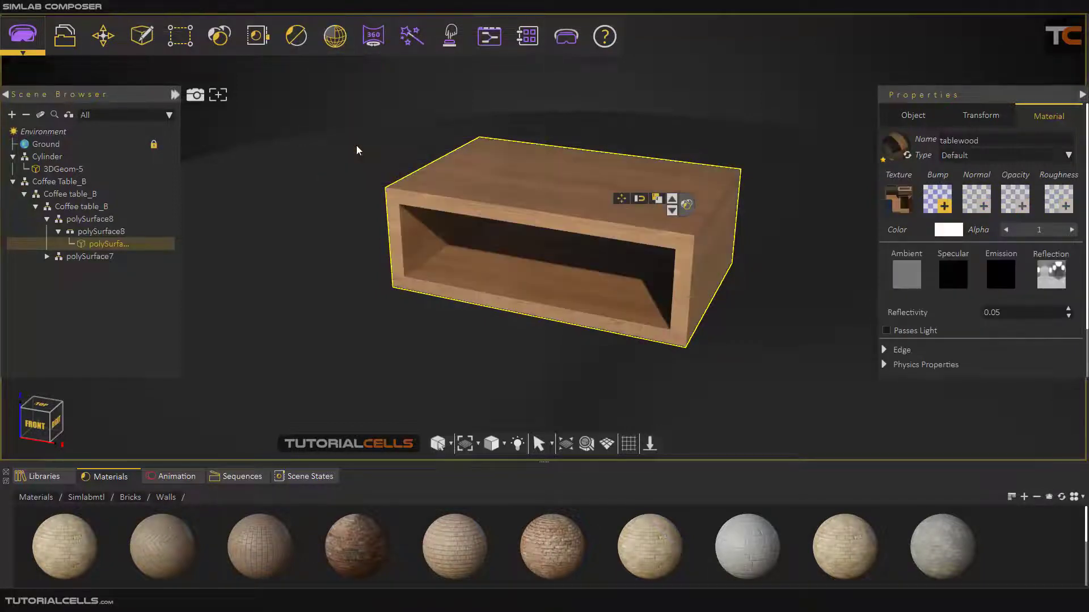
# Delete the baked textures from the coffee table
pyautogui.click(335, 37)
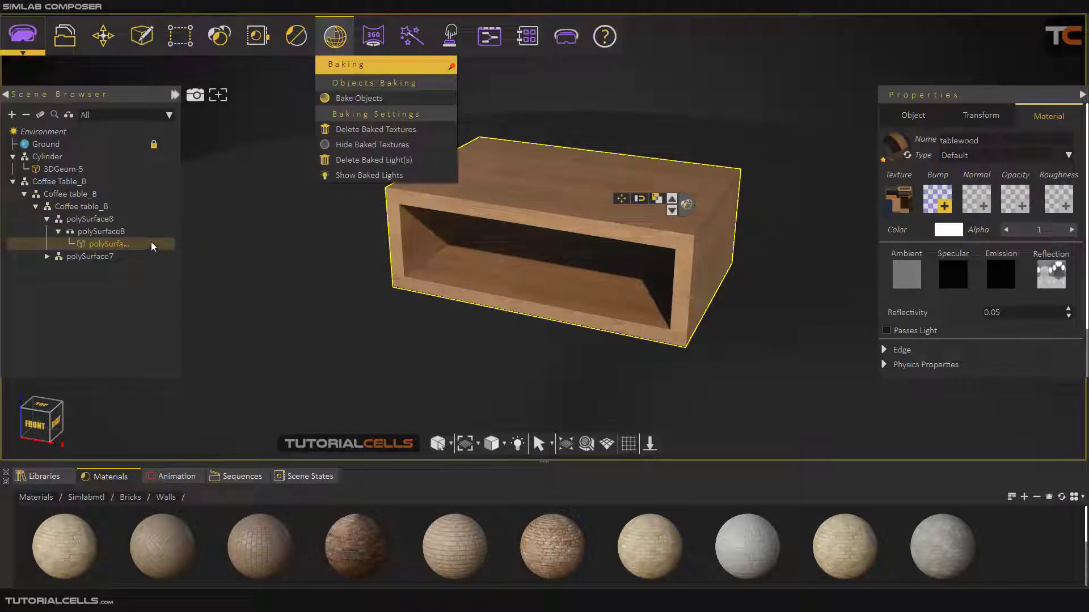
pyautogui.click(344, 134)
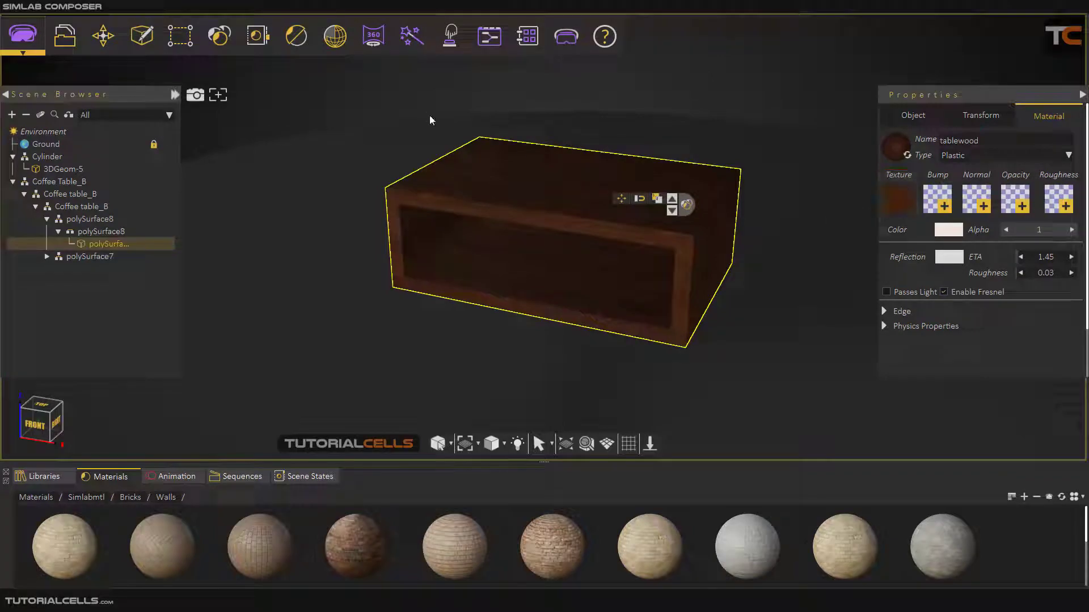
pyautogui.scroll(-2, 504, 175)
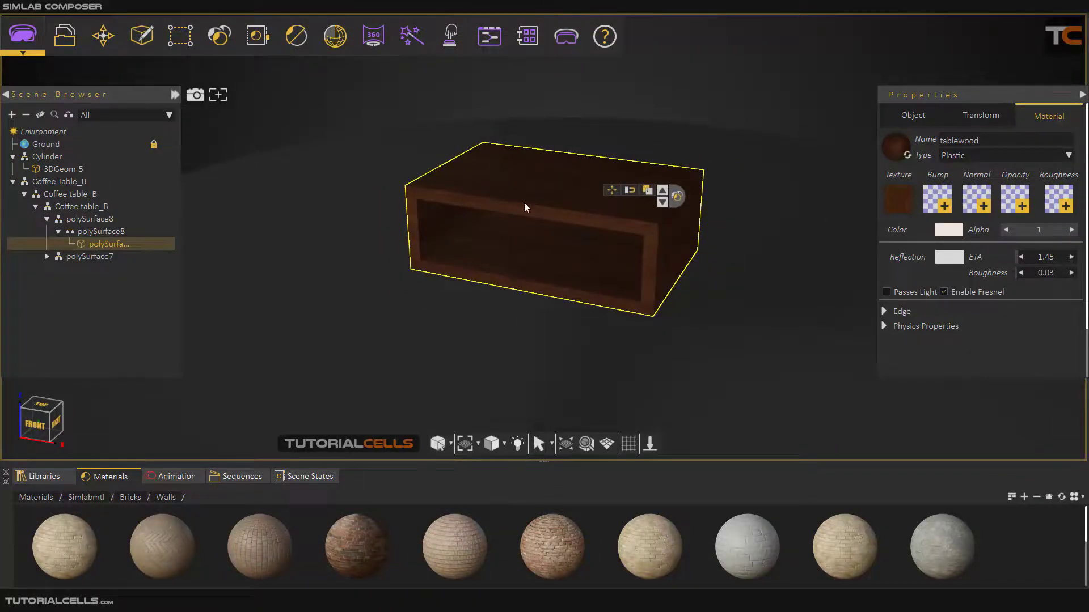
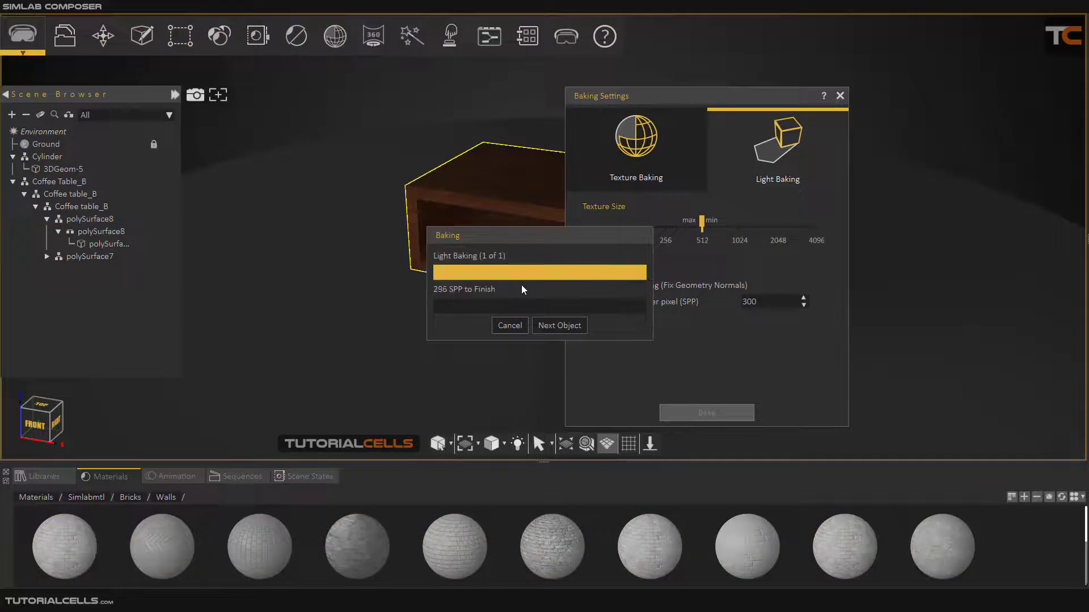
# Close the baking settings while the light bake runs, move its progress window off the coffee table and inspect the result
pyautogui.click(839, 97)
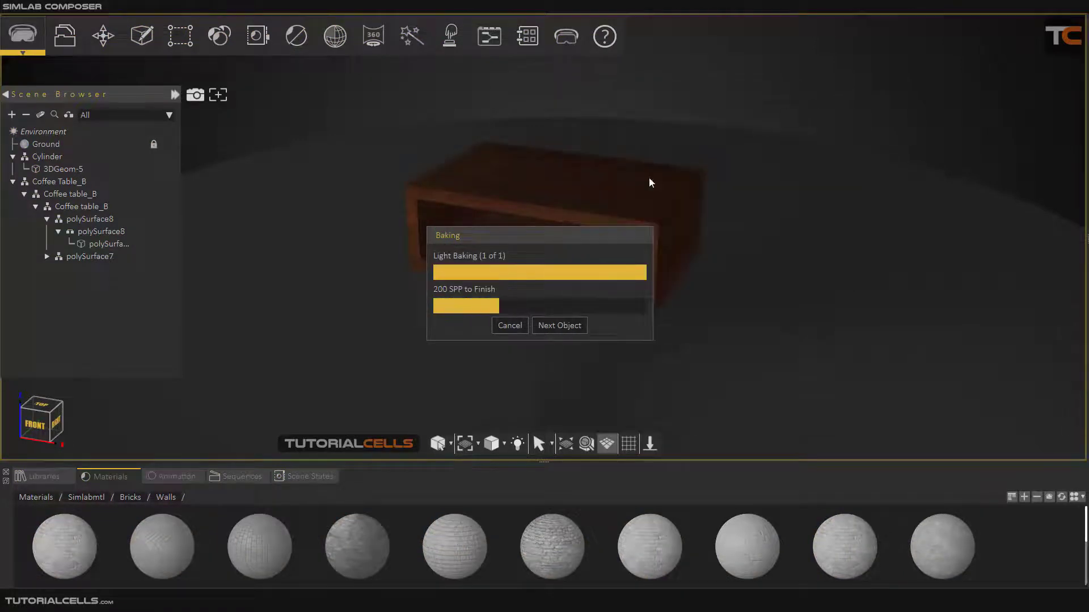
pyautogui.moveTo(560, 237); pyautogui.dragTo(853, 194)
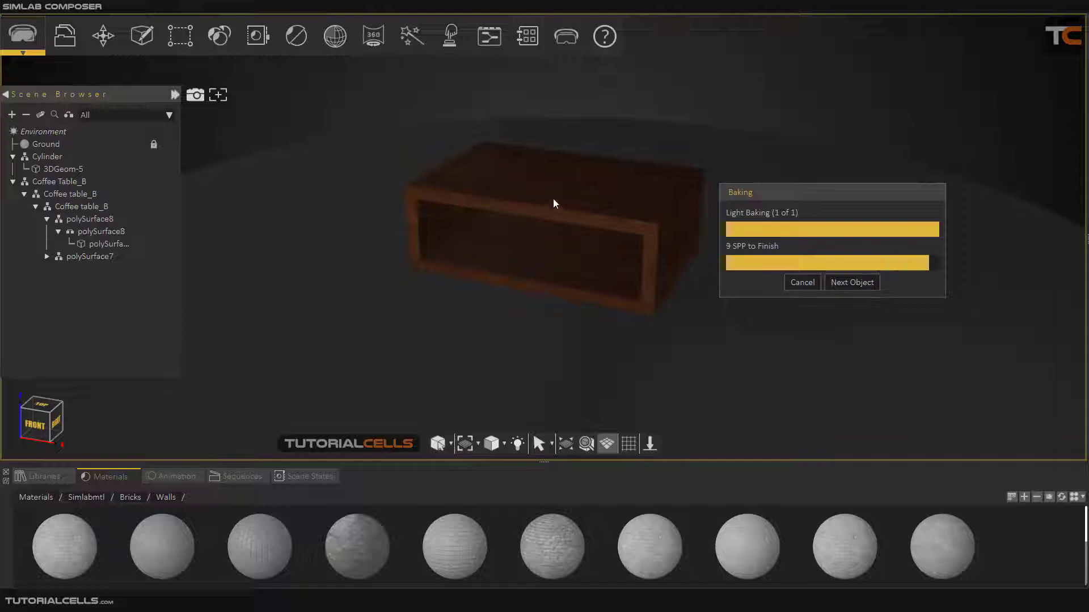
pyautogui.moveTo(512, 194); pyautogui.dragTo(582, 214)
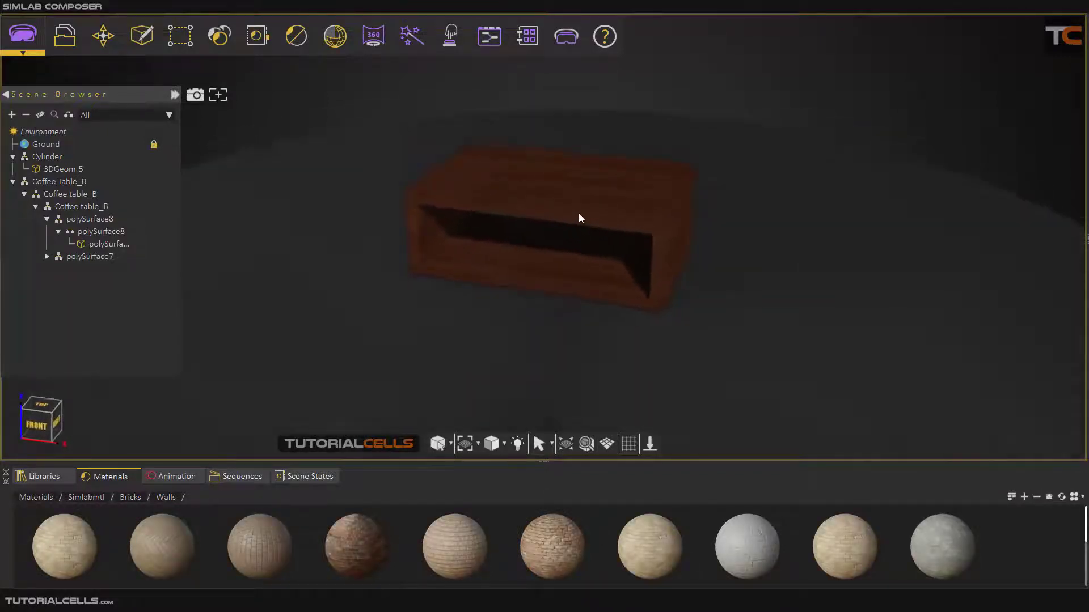
# Select the round floor geometry 3DGeom-5 beneath the coffee table and start object baking for it
pyautogui.click(784, 305)
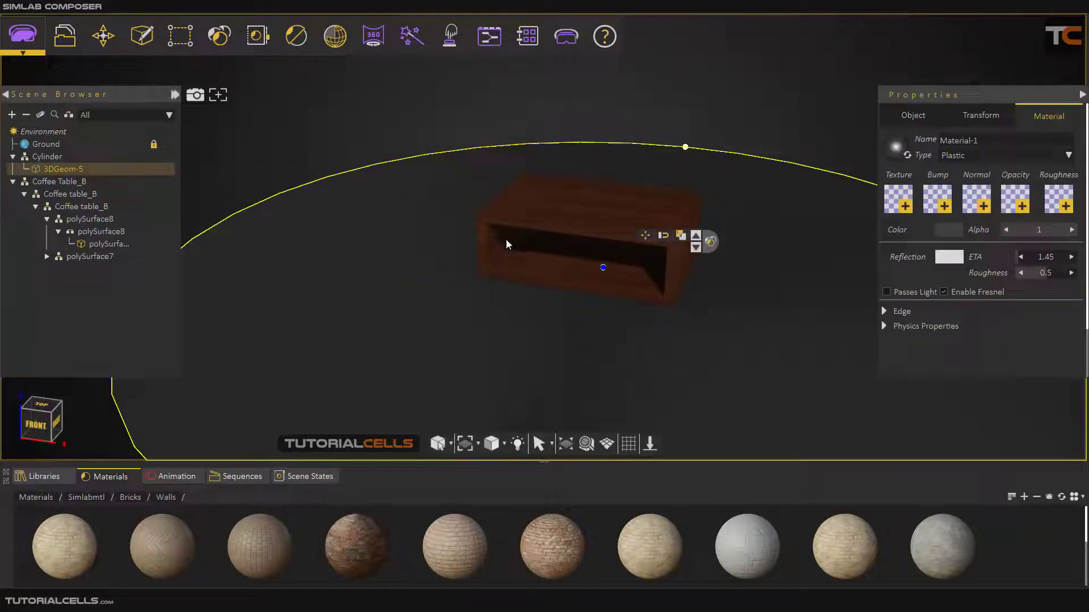
pyautogui.click(334, 35)
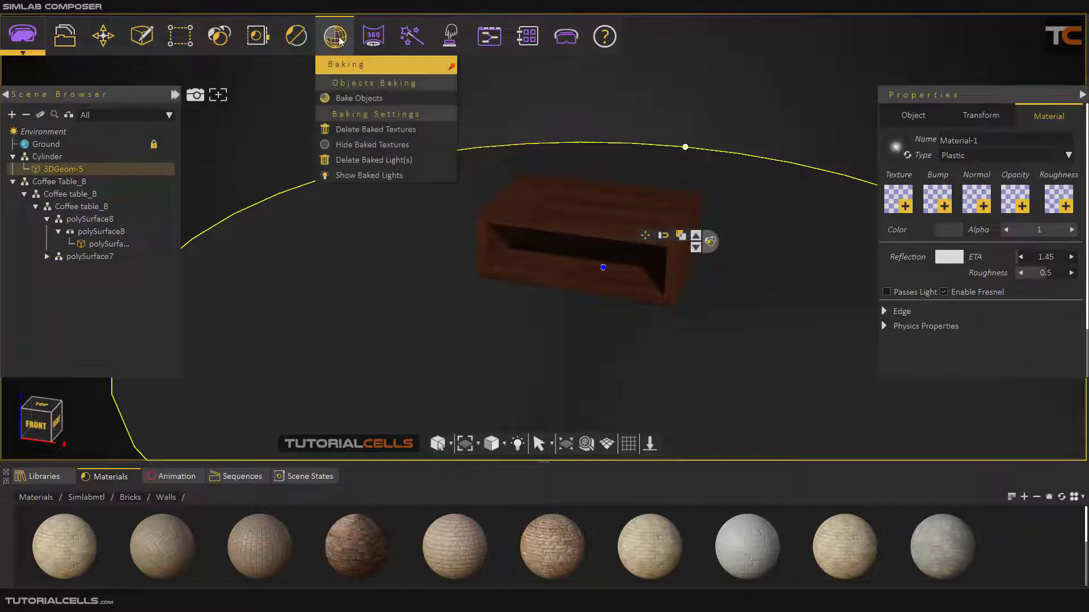
pyautogui.click(349, 98)
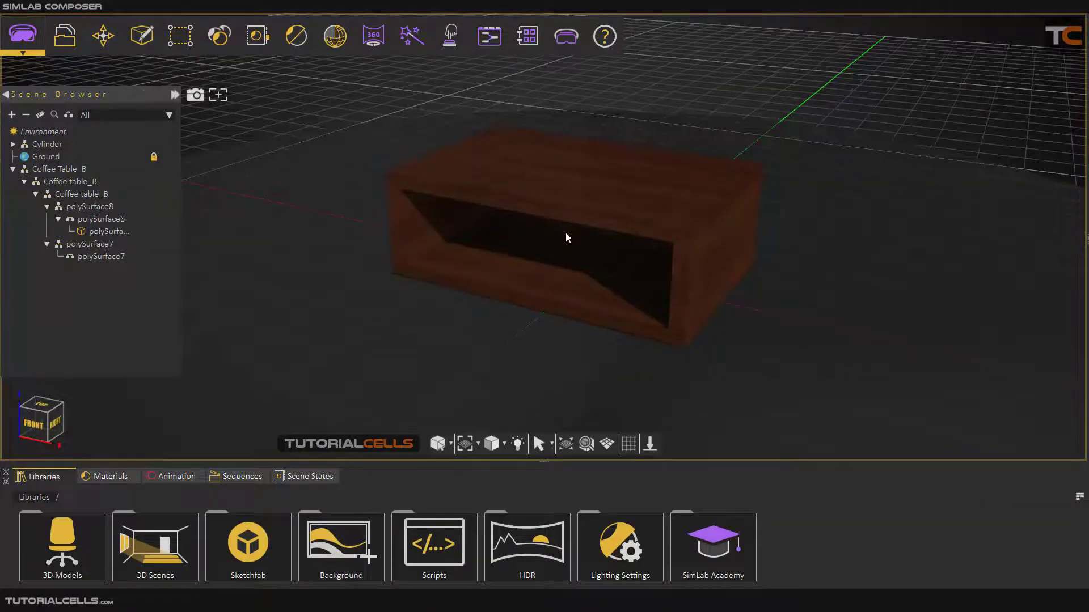
# Hide the scene grid through the grid settings
pyautogui.moveTo(566, 233)
pyautogui.mouseDown()
pyautogui.moveTo(579, 239)
pyautogui.moveTo(571, 245)
pyautogui.mouseUp()
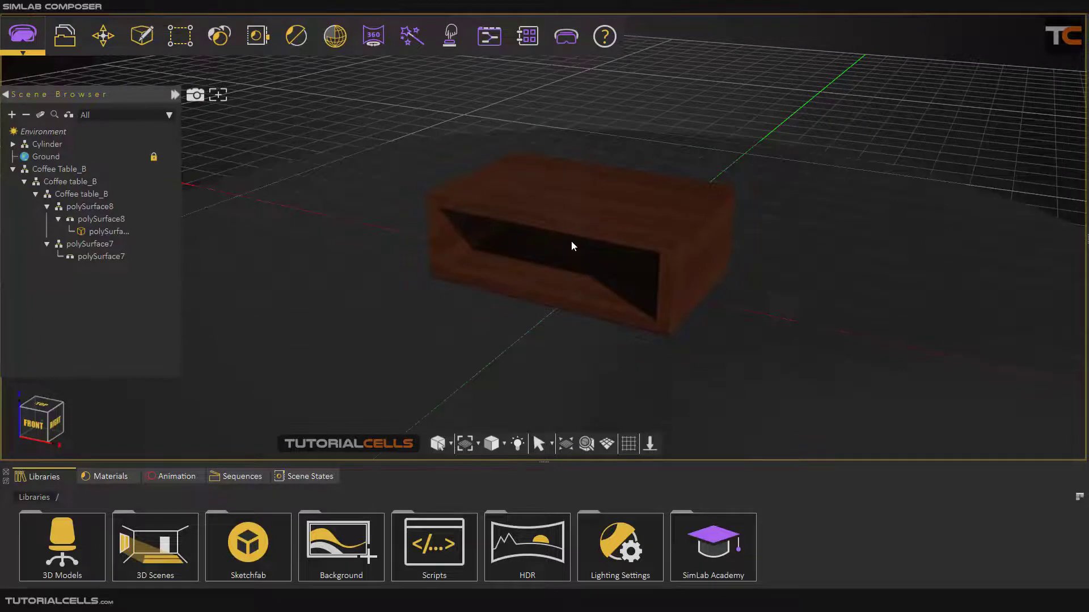
pyautogui.click(627, 444)
pyautogui.click(444, 200)
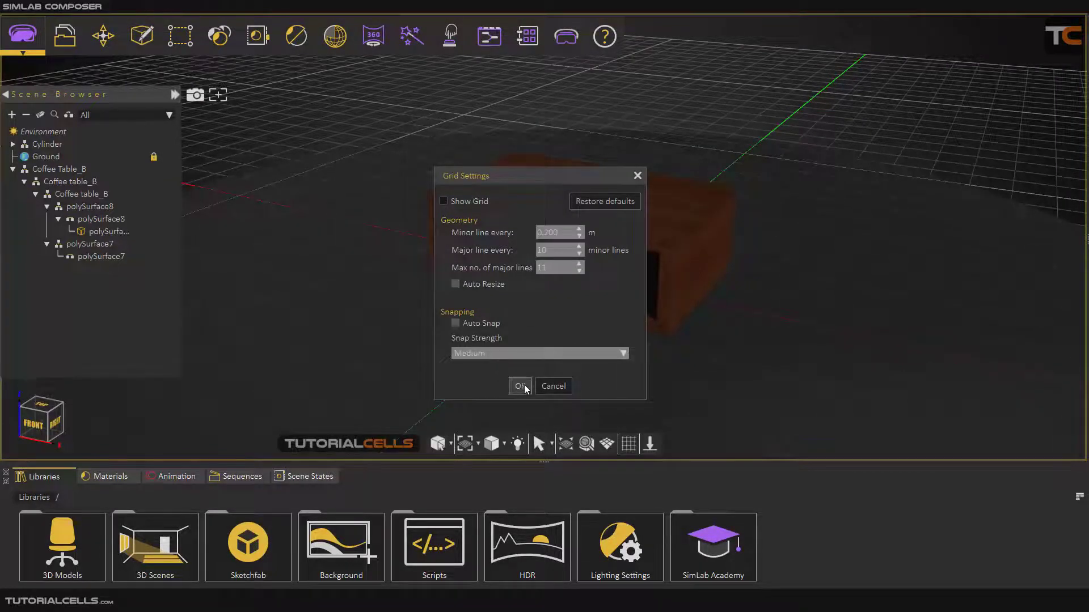
pyautogui.click(520, 386)
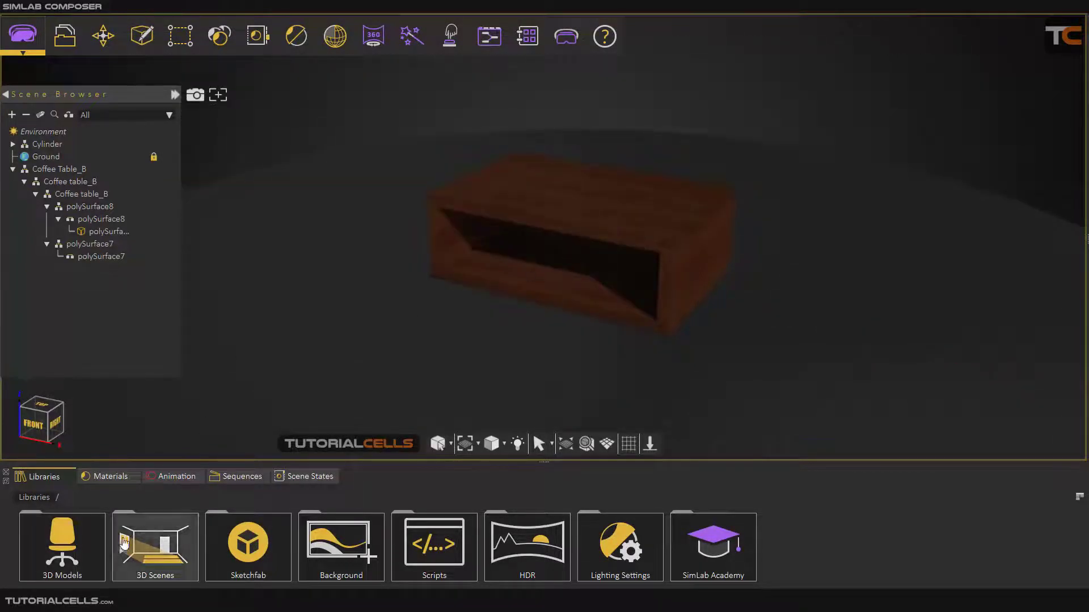
# Try the brick-patterned material from the Concrete Tiles collection on the light-baked coffee table and inspect its texture
pyautogui.click(116, 478)
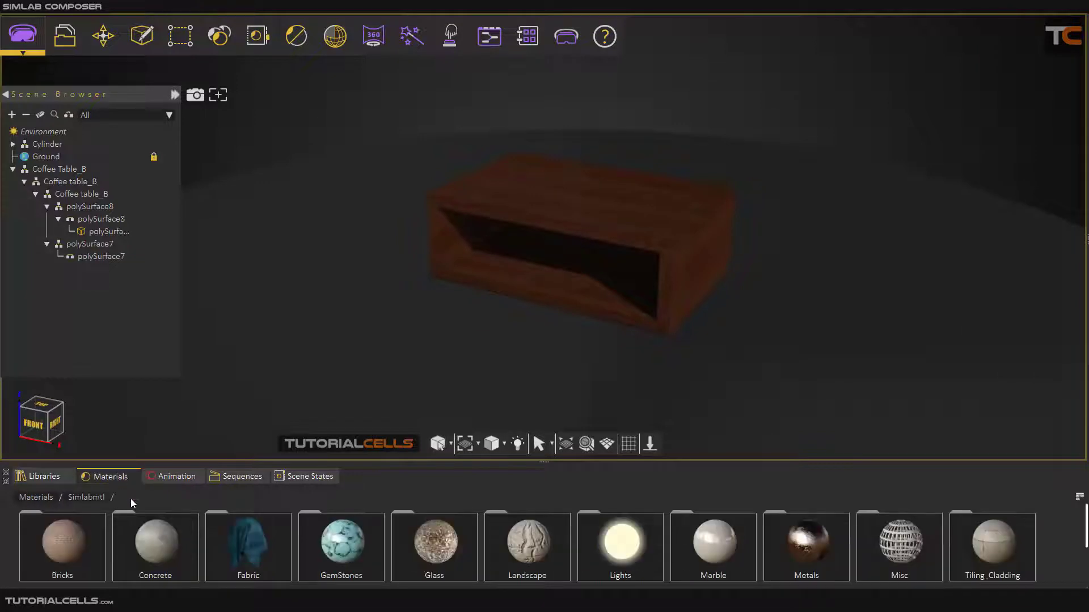
pyautogui.doubleClick(151, 541)
pyautogui.doubleClick(152, 540)
pyautogui.moveTo(159, 551); pyautogui.dragTo(584, 209)
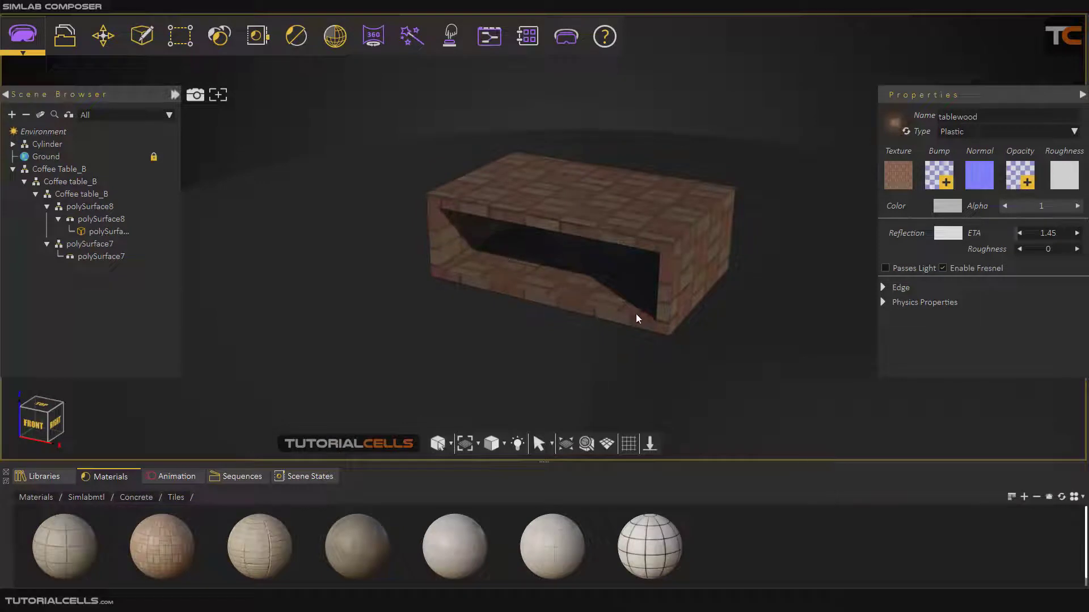
pyautogui.moveTo(615, 294); pyautogui.dragTo(586, 293)
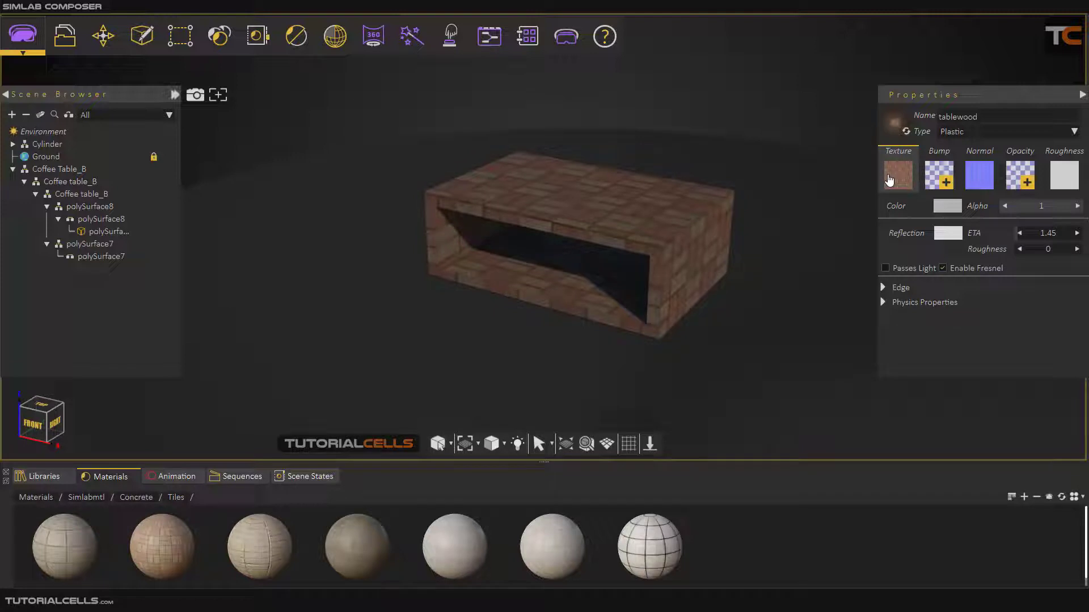
pyautogui.scroll(2, 593, 240)
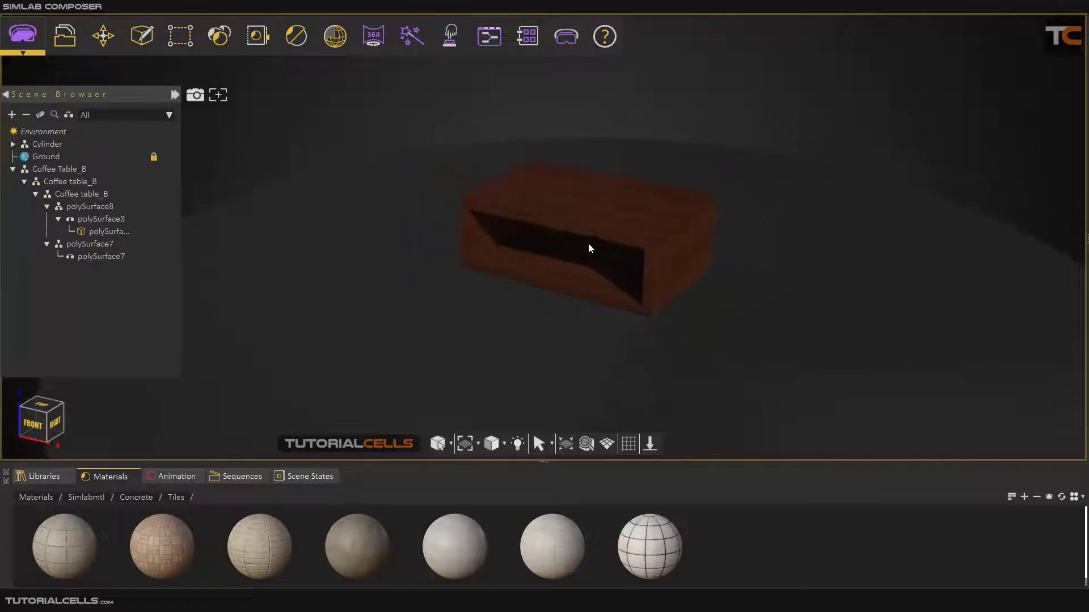
# Delete the baked textures of the polySurface8 table body and hide the baked lights
pyautogui.click(333, 40)
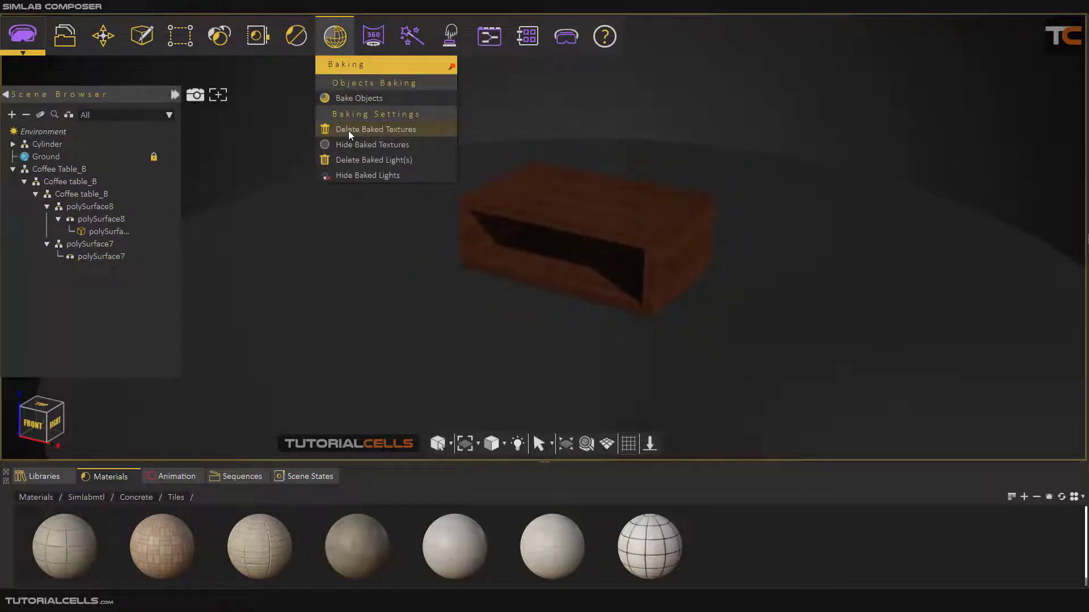
pyautogui.click(109, 232)
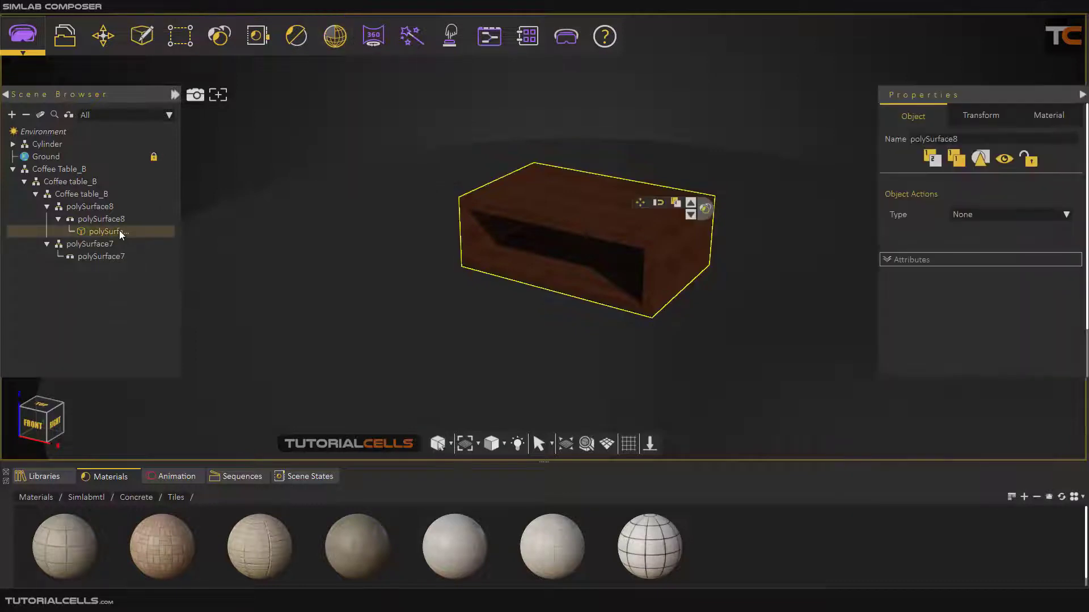
pyautogui.click(335, 36)
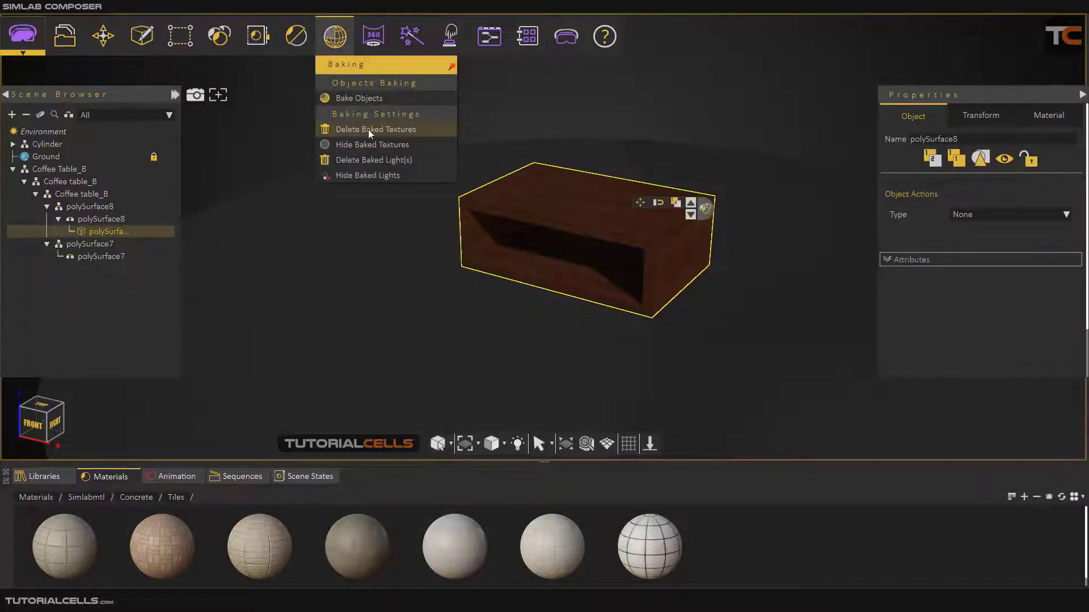
pyautogui.click(369, 129)
pyautogui.click(335, 51)
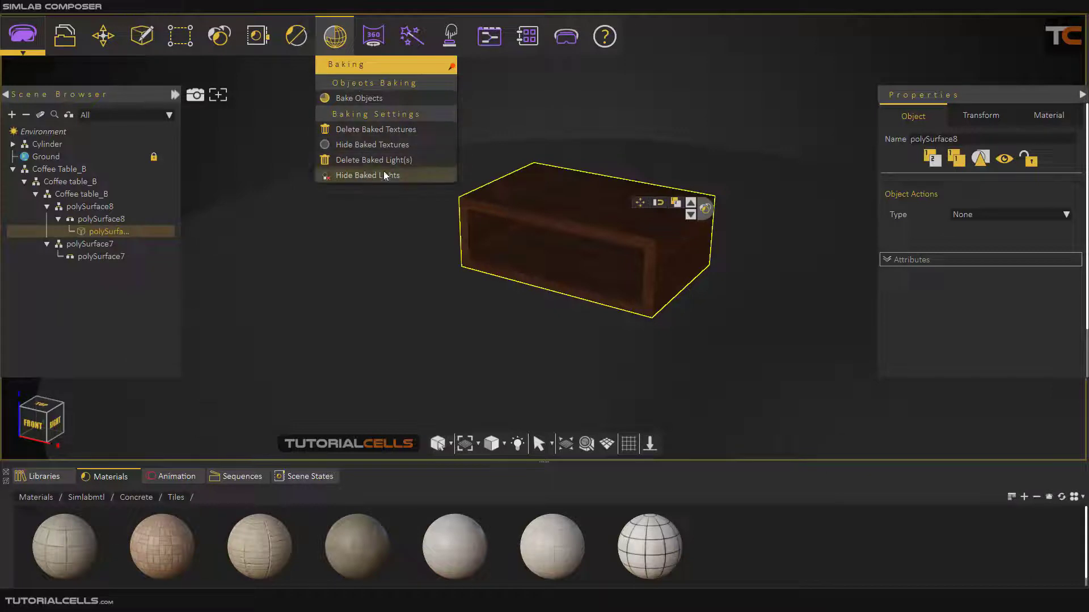
pyautogui.click(376, 175)
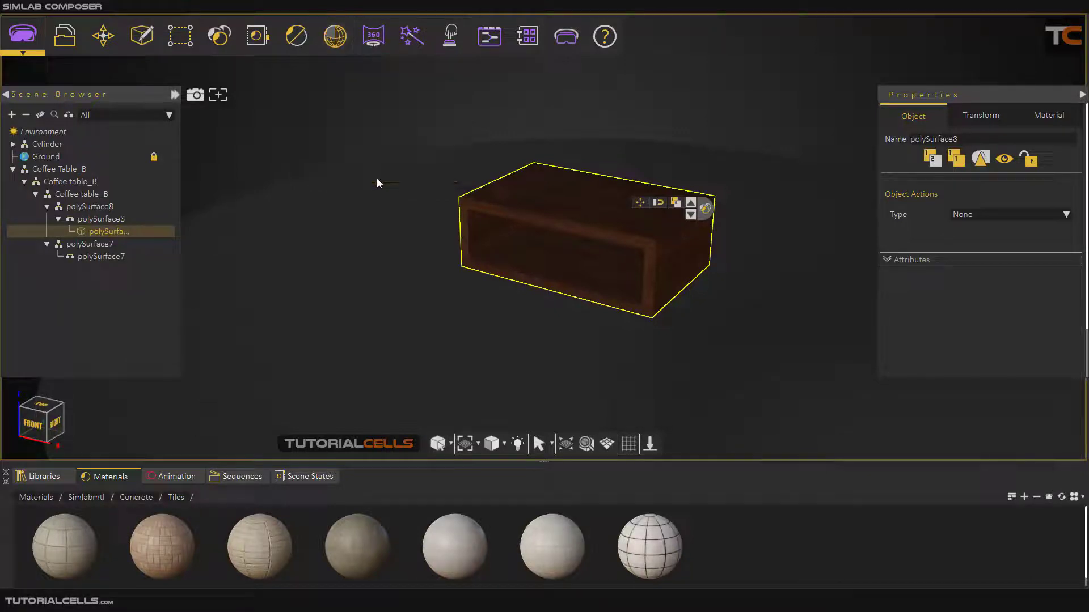
# Light bake the selected table body at texture size 512 with Smart Baking and 300 samples per pixel
pyautogui.scroll(2, 578, 232)
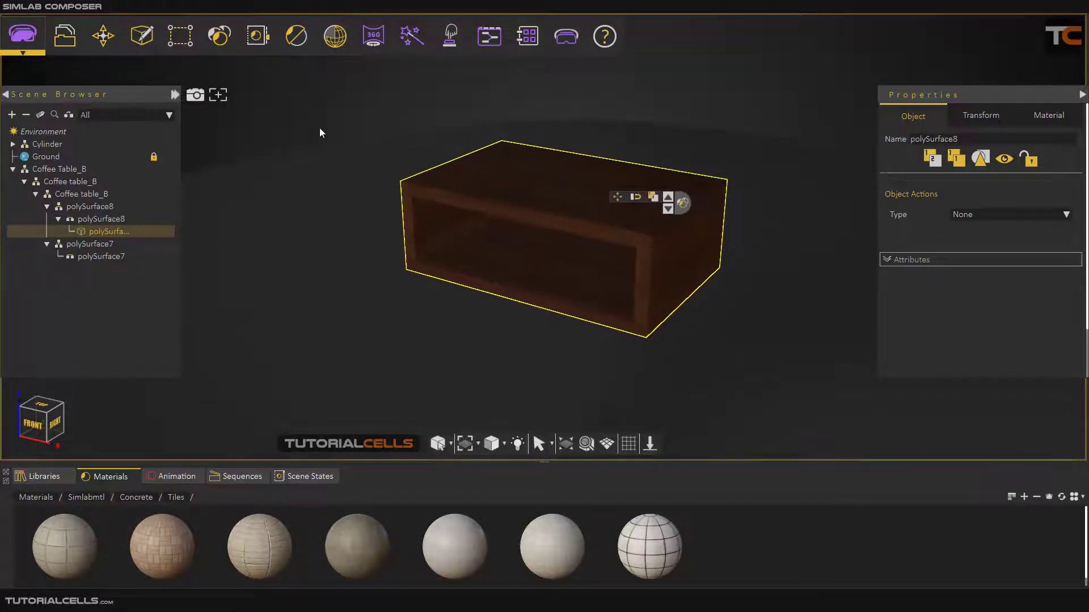
pyautogui.click(327, 42)
pyautogui.click(345, 100)
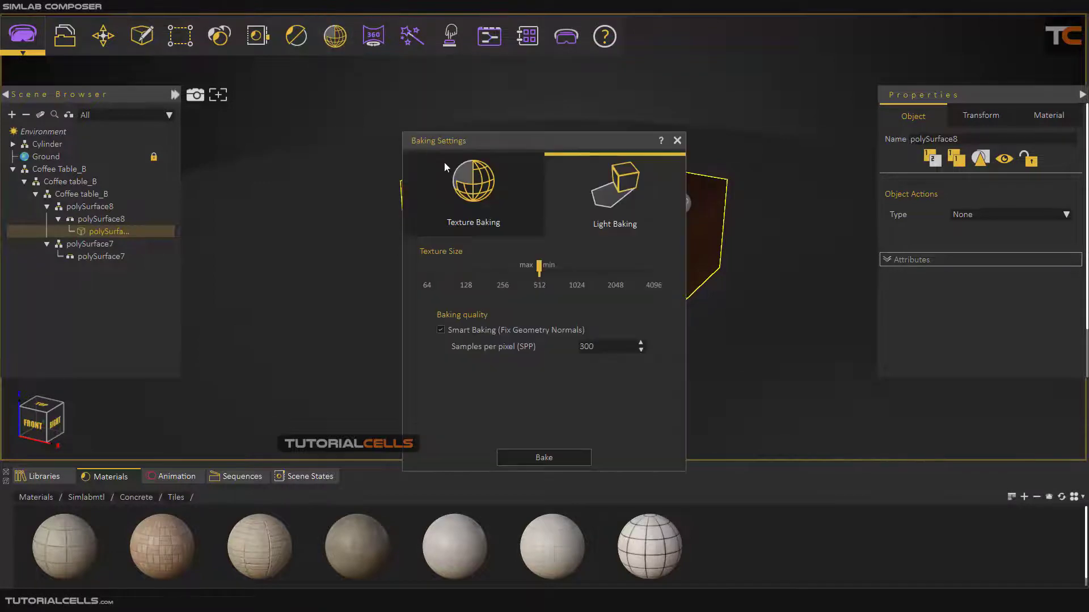
pyautogui.click(556, 454)
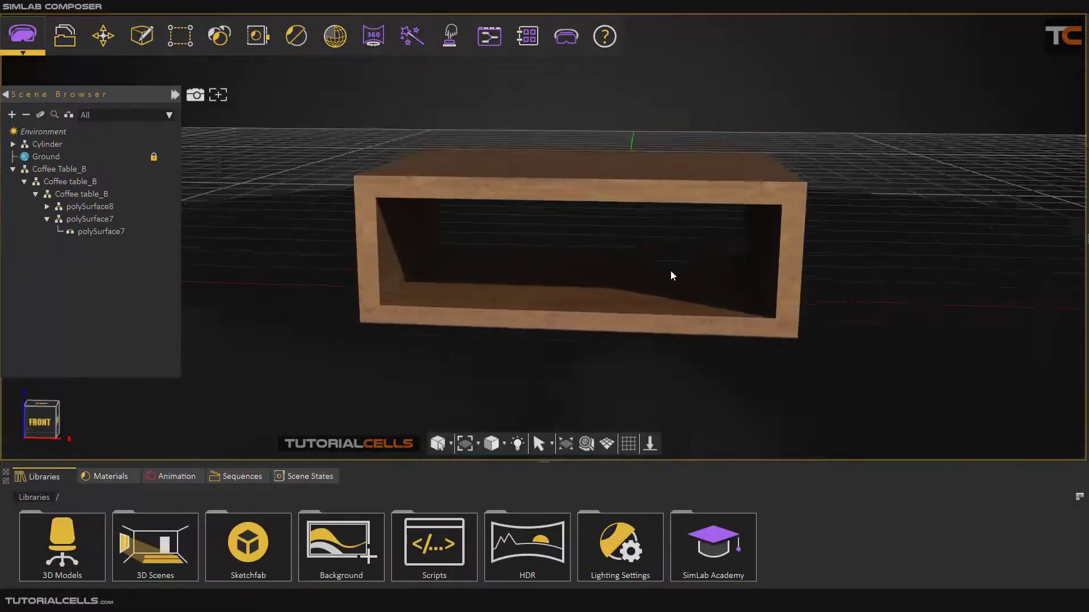
# Choose the Interior template in the 3D WebGL settings and start the export of the baked scene
pyautogui.moveTo(702, 269); pyautogui.dragTo(530, 299)
pyautogui.scroll(-3, 555, 286)
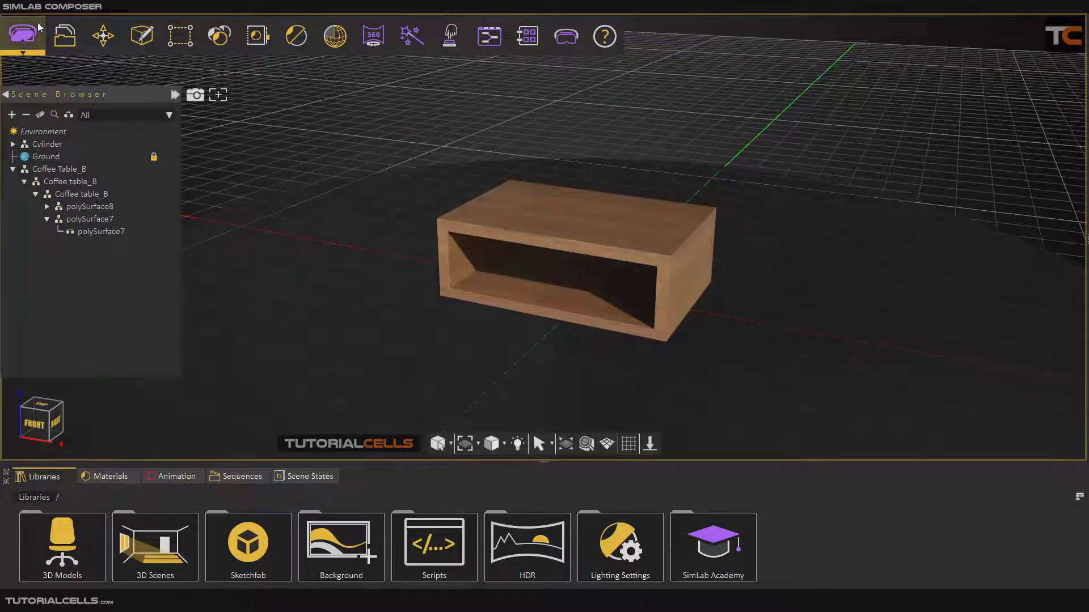
pyautogui.click(65, 35)
pyautogui.moveTo(139, 326)
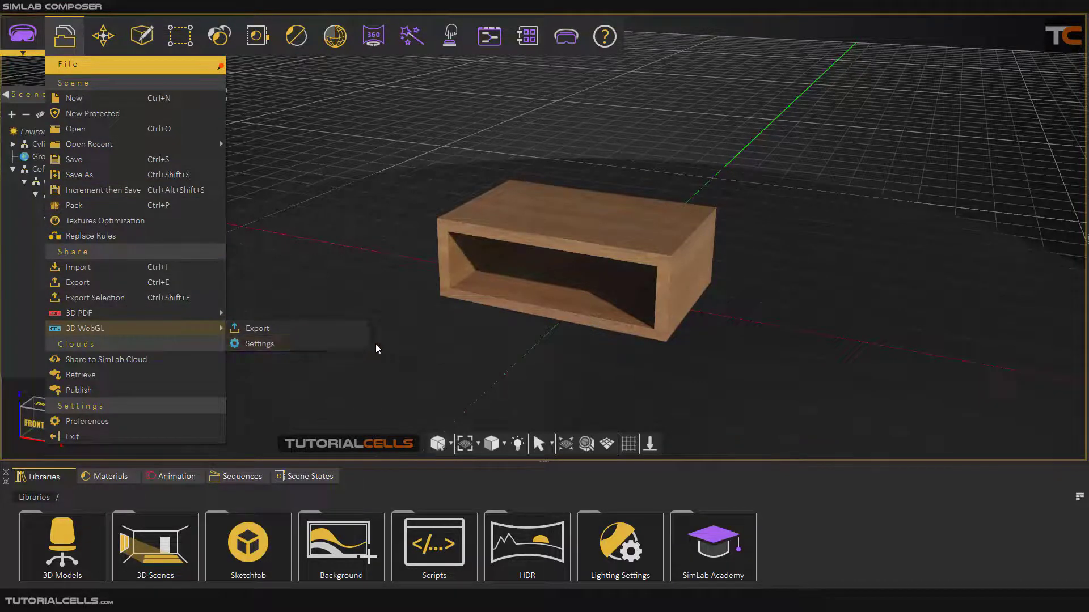
pyautogui.click(273, 344)
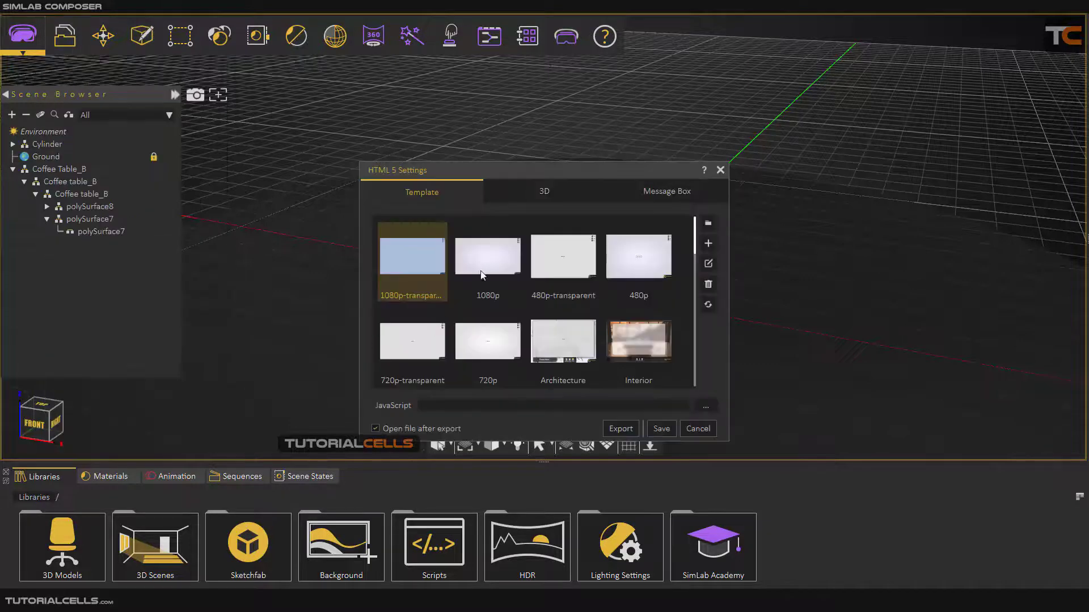
pyautogui.click(619, 339)
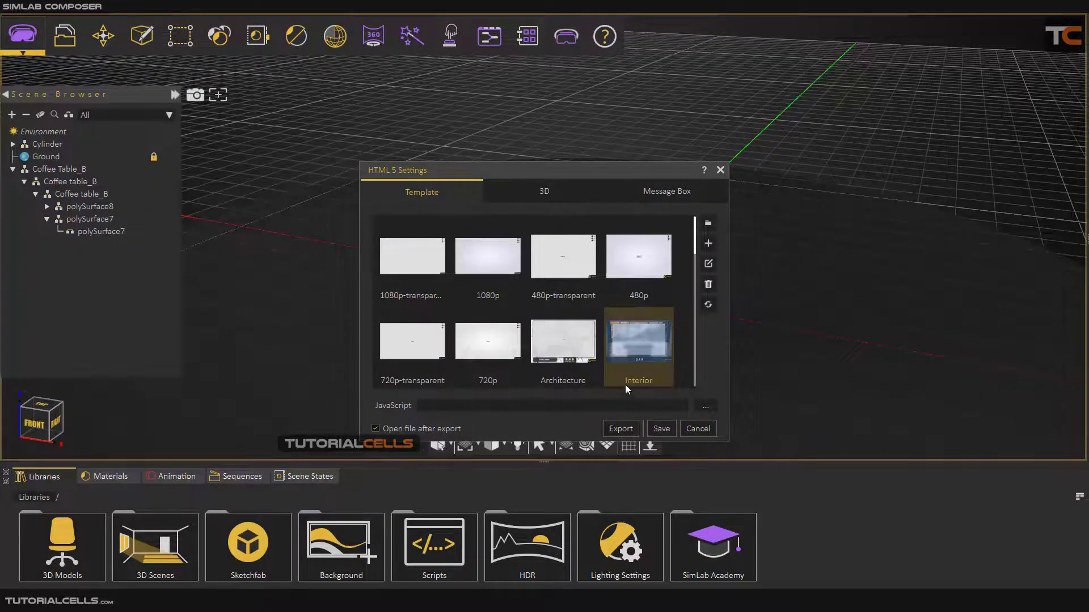
pyautogui.click(622, 429)
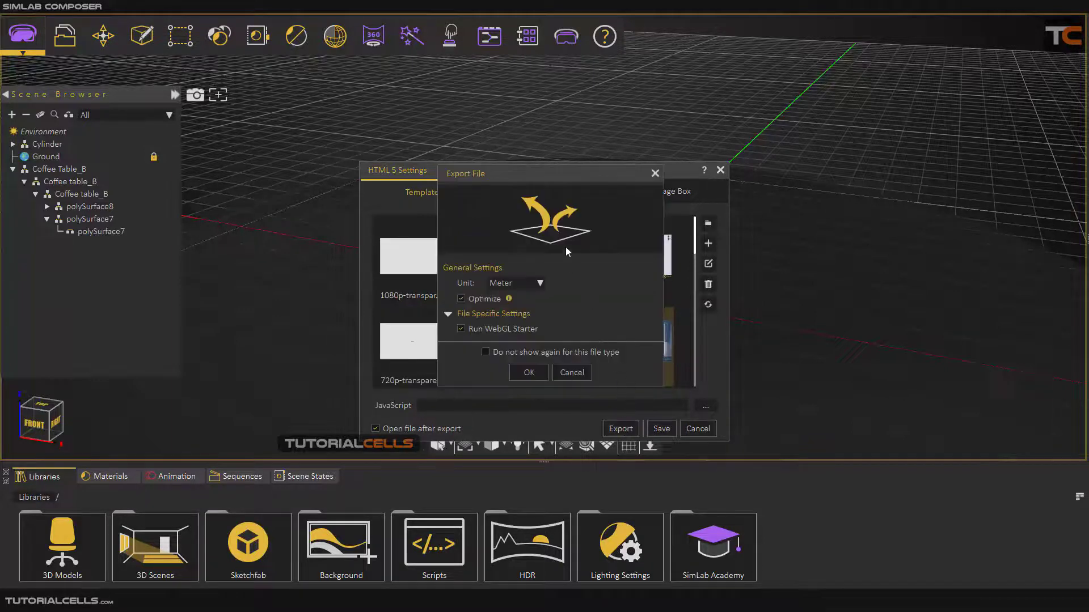
# Keep the export unit at Meter with Optimize and Run WebGL Starter enabled, and complete the WebGL export
pyautogui.moveTo(551, 174); pyautogui.dragTo(568, 163)
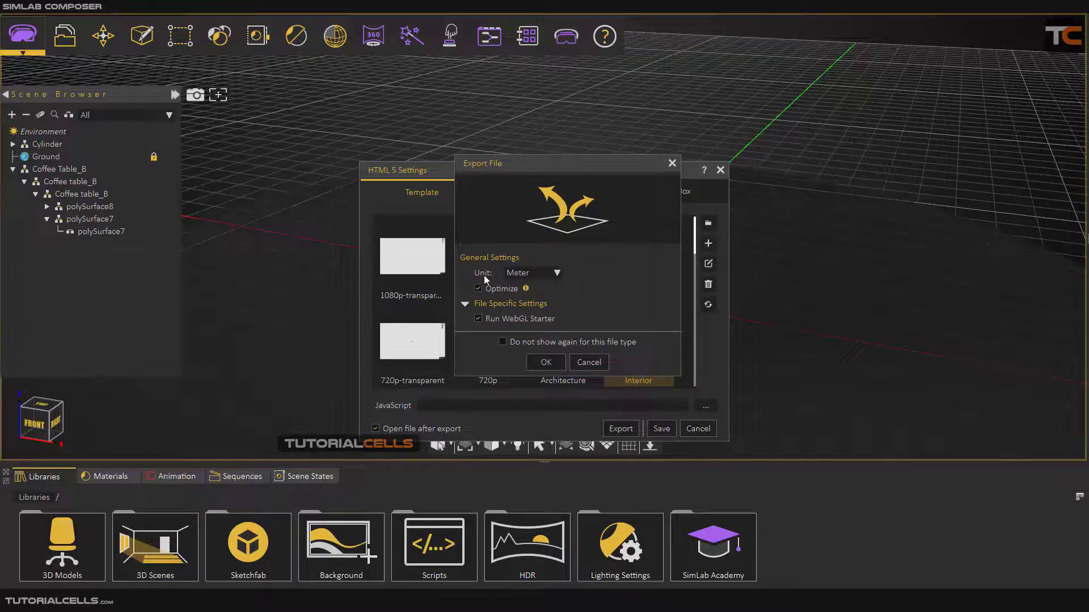
pyautogui.click(516, 274)
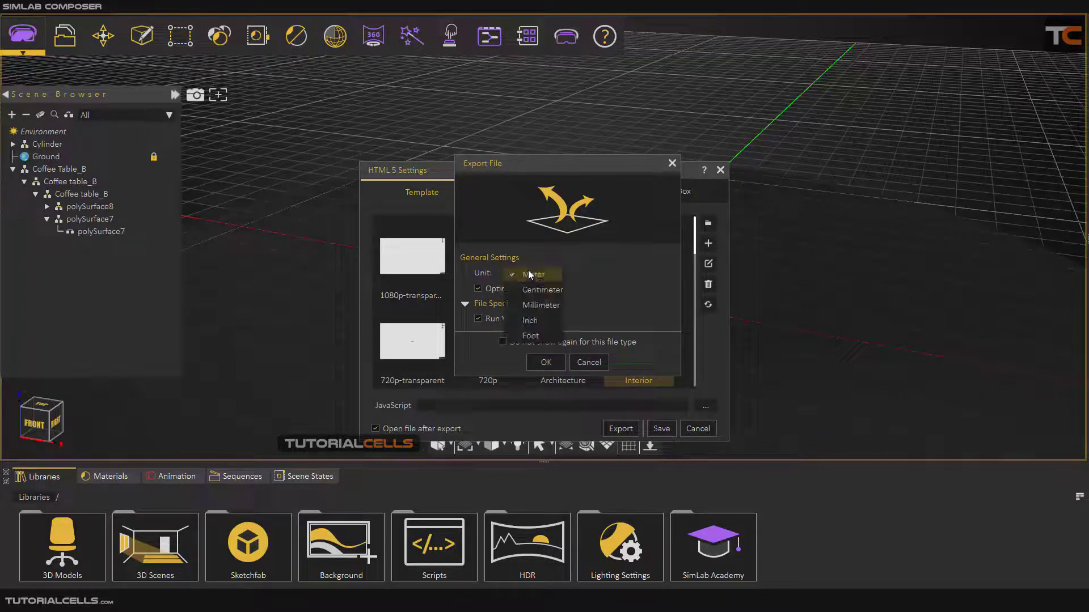
pyautogui.click(528, 275)
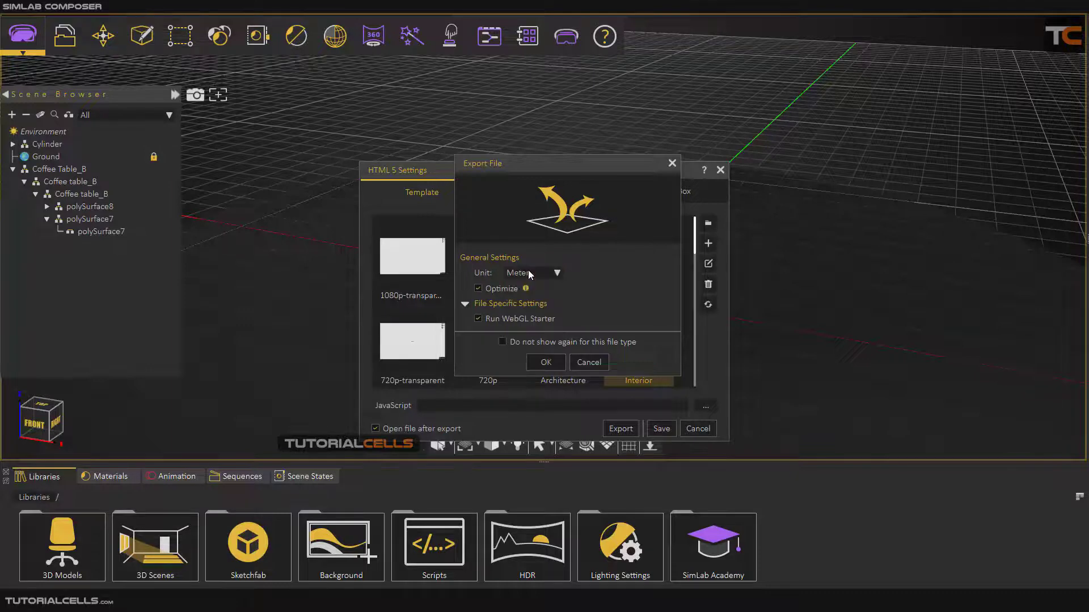
pyautogui.click(543, 363)
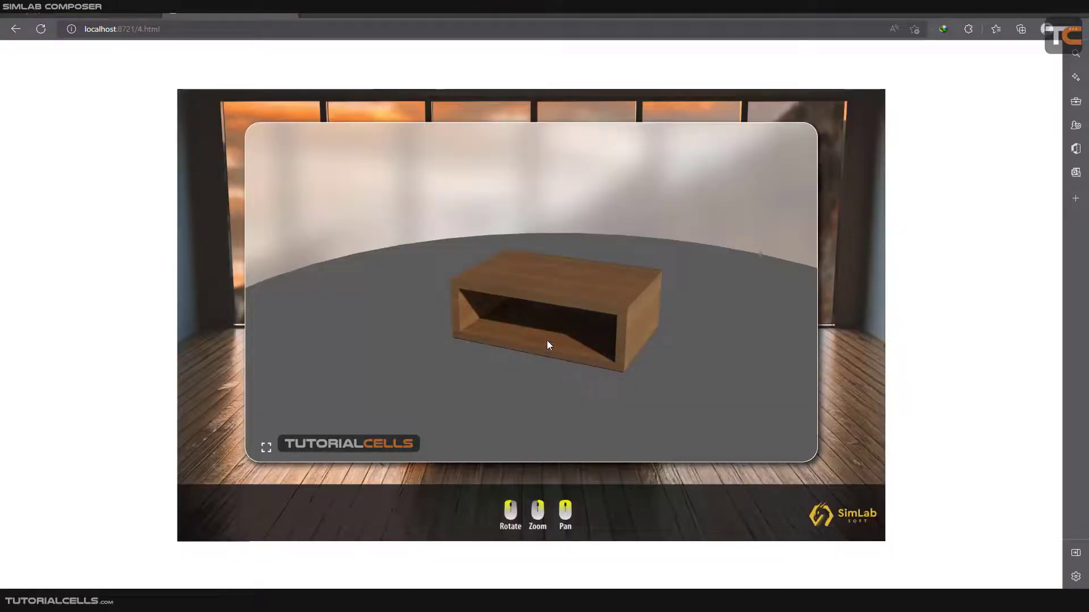
# Rotate and zoom the exported coffee table in the browser to examine its baked shadows and wood texture
pyautogui.moveTo(547, 344); pyautogui.dragTo(97, 65)
pyautogui.moveTo(548, 240); pyautogui.dragTo(532, 270)
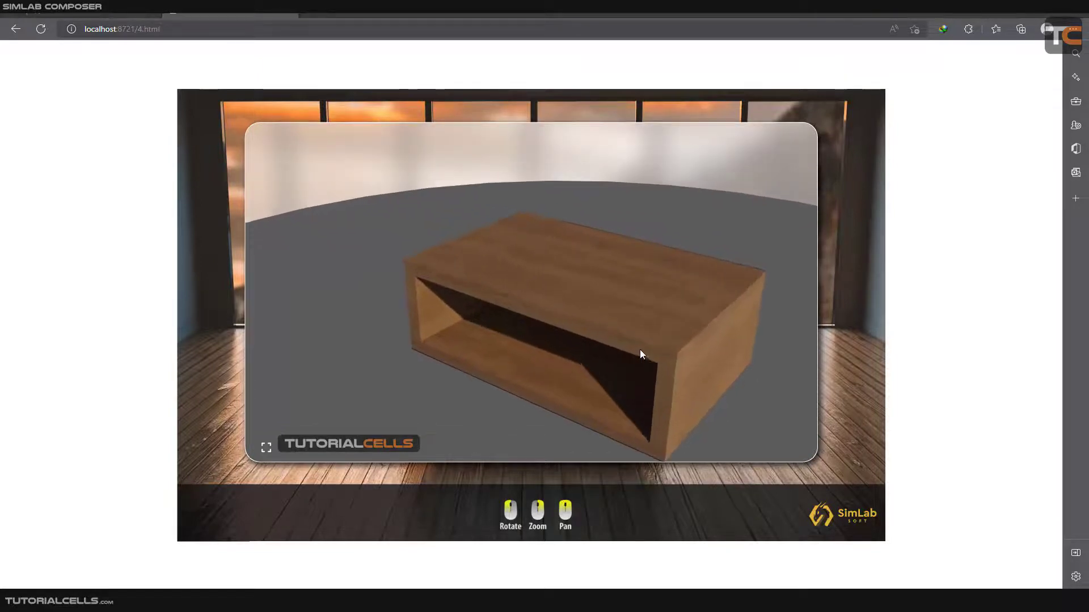
pyautogui.moveTo(562, 347); pyautogui.dragTo(597, 360)
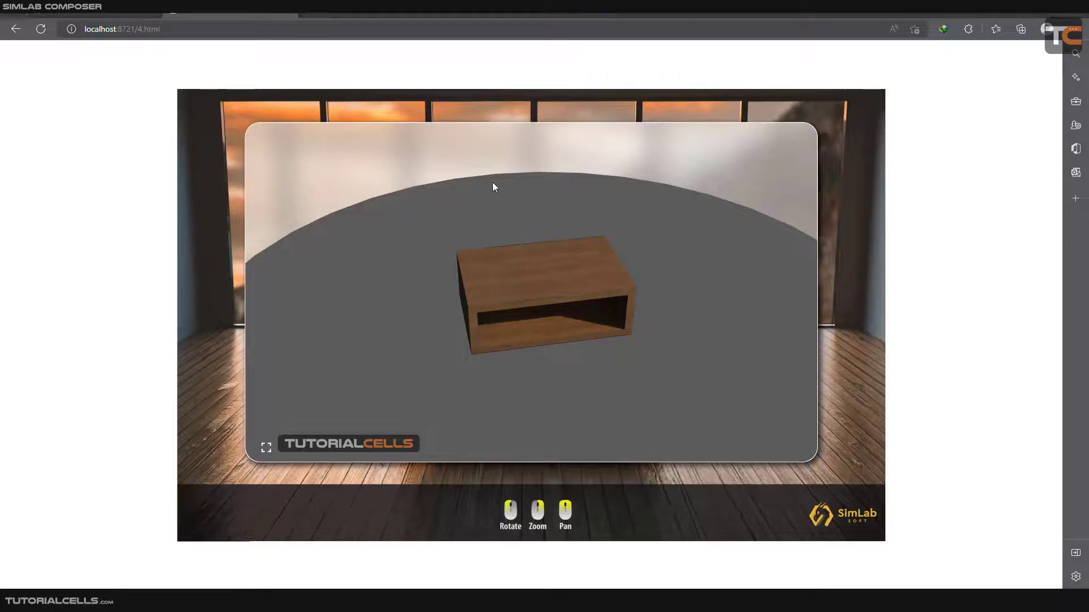
pyautogui.moveTo(567, 293); pyautogui.dragTo(595, 349)
pyautogui.scroll(4, 585, 338)
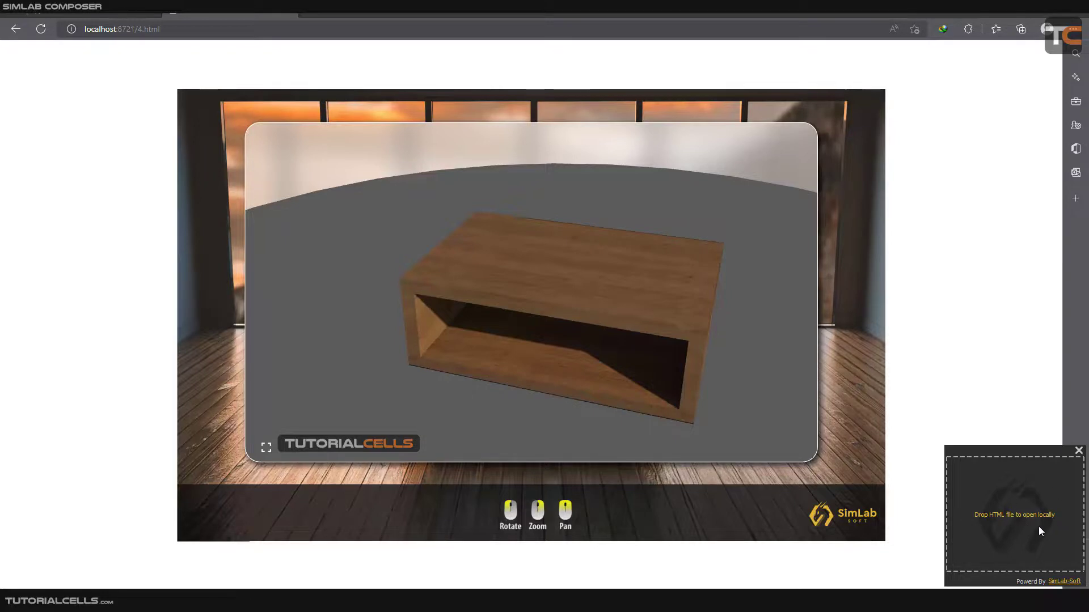
# Close the WebGL starter window and the HTML 5 settings, and return to the coffee table scene
pyautogui.click(1079, 450)
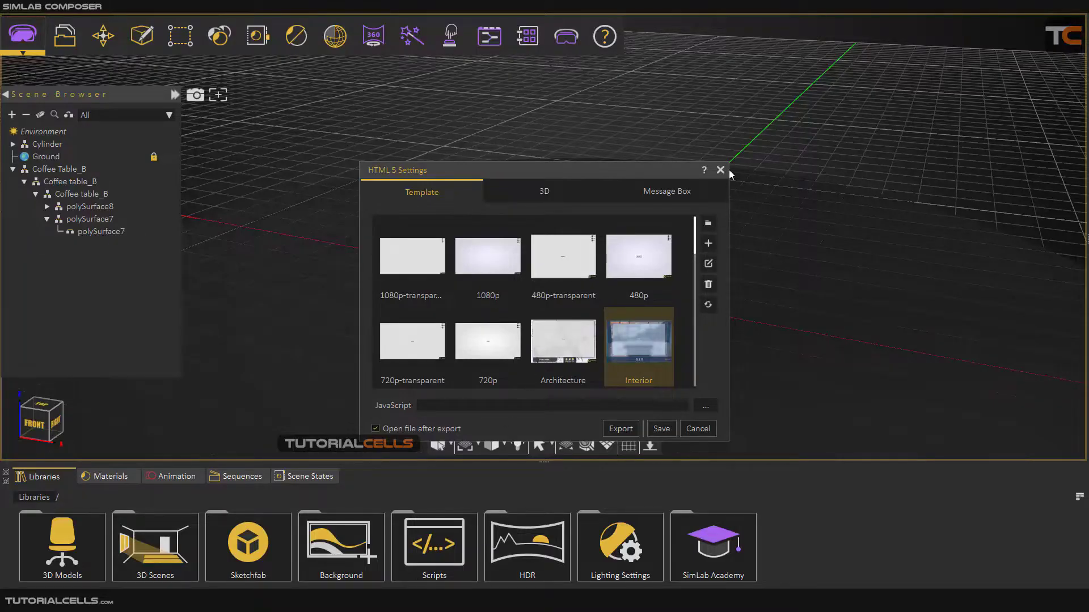
pyautogui.click(721, 169)
pyautogui.scroll(-5, 597, 254)
pyautogui.scroll(4, 597, 253)
pyautogui.scroll(-5, 598, 254)
pyautogui.scroll(2, 614, 255)
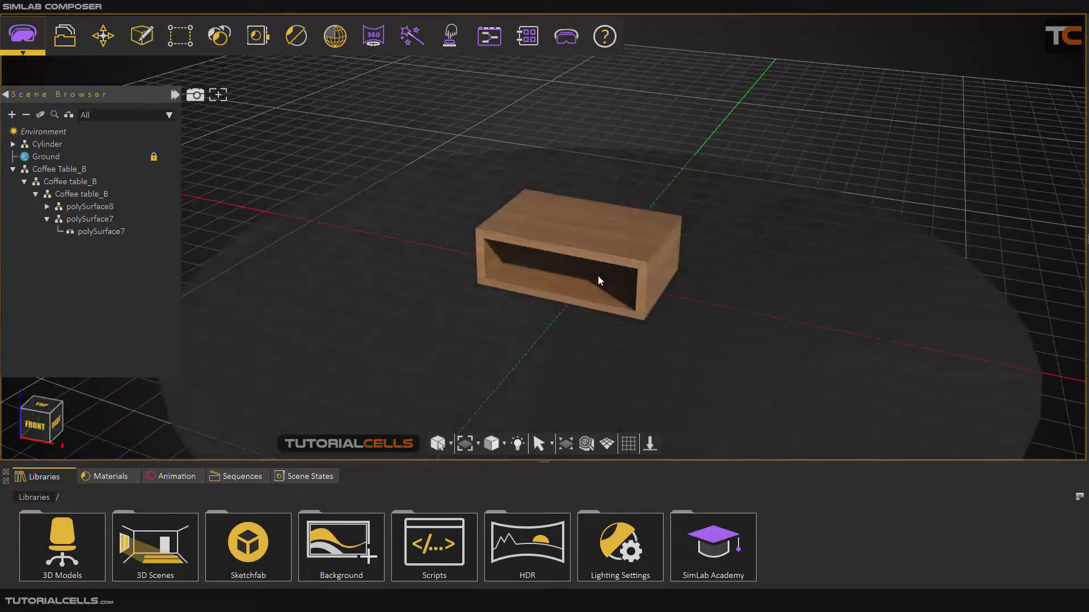